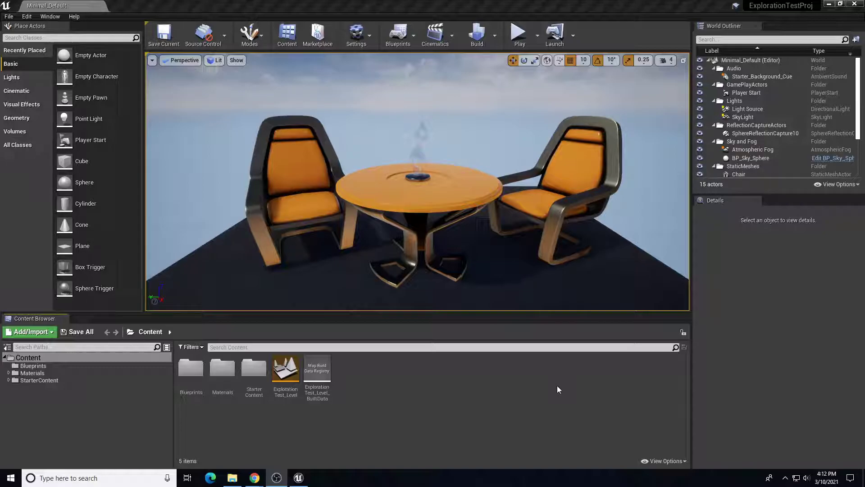
Open the StarterContent folder in the Content Browser
left_click(52, 381)
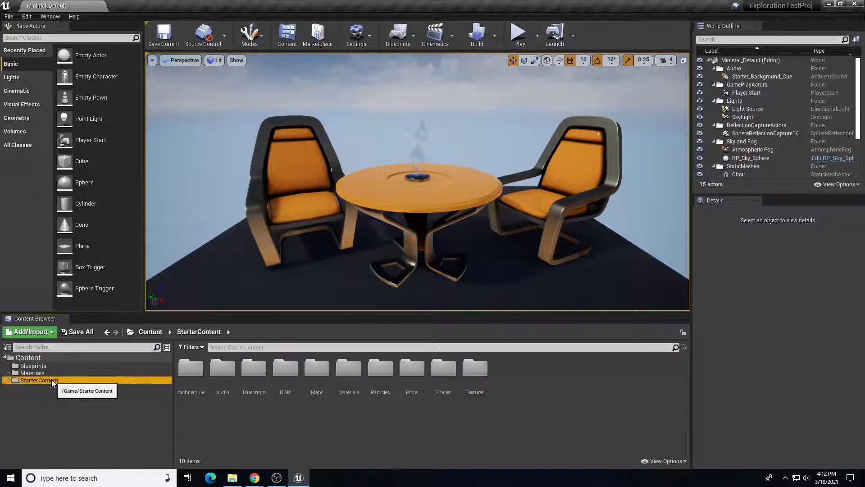
Select Starter Content in the Add Feature or Content Pack window's Content Packs list, then close it
left_click(31, 333)
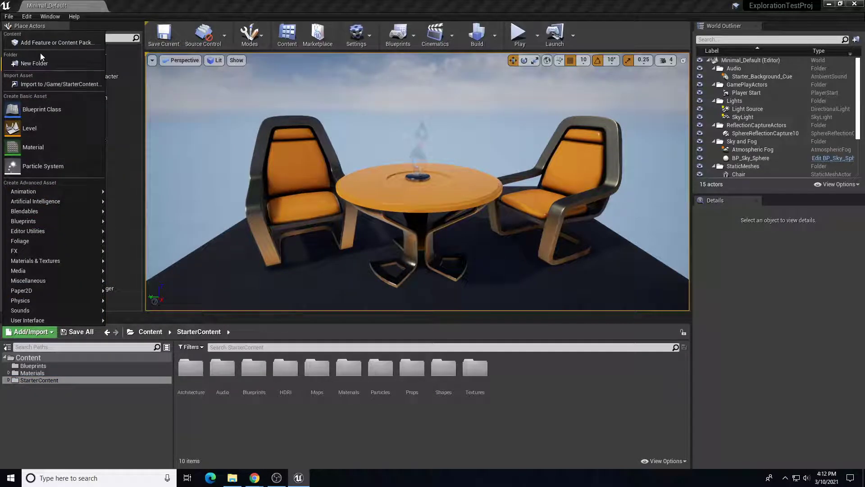
left_click(64, 44)
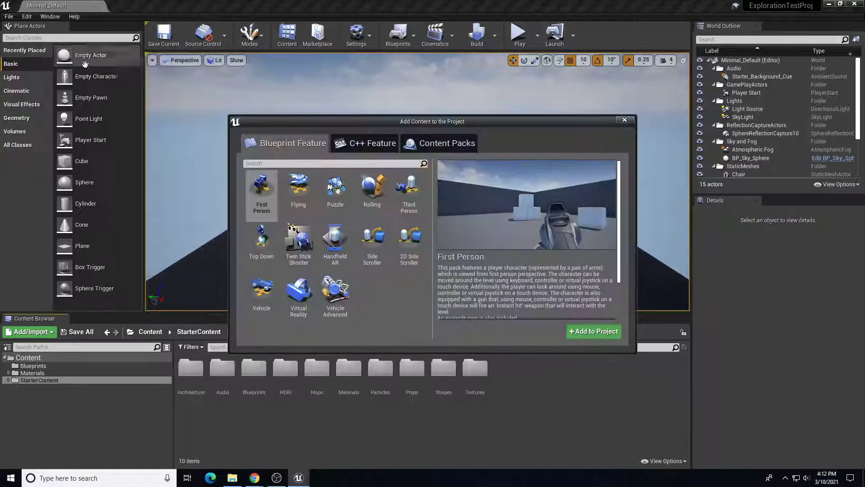
left_click(440, 144)
left_click(288, 186)
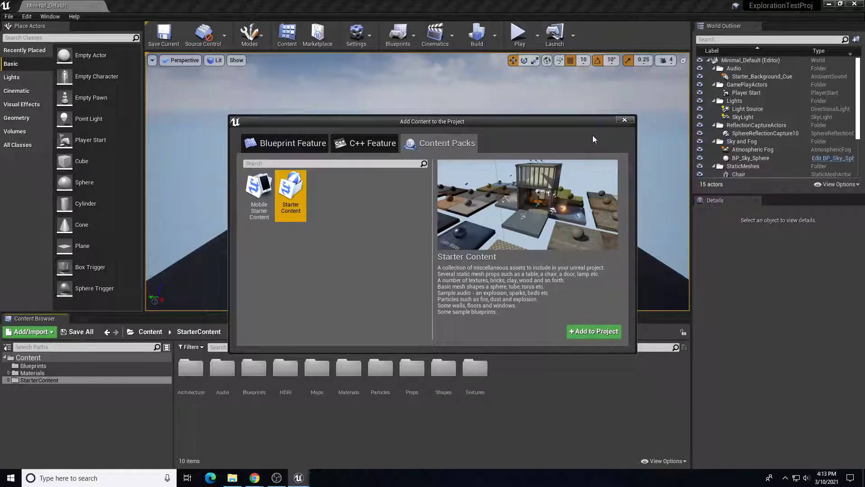
left_click(624, 119)
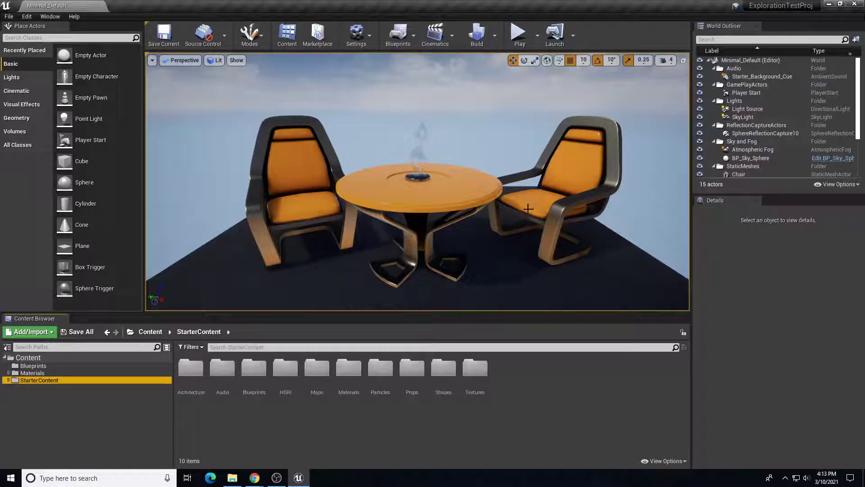
Browse the Materials and Blueprints folders, then go back to the Content root
left_click(33, 373)
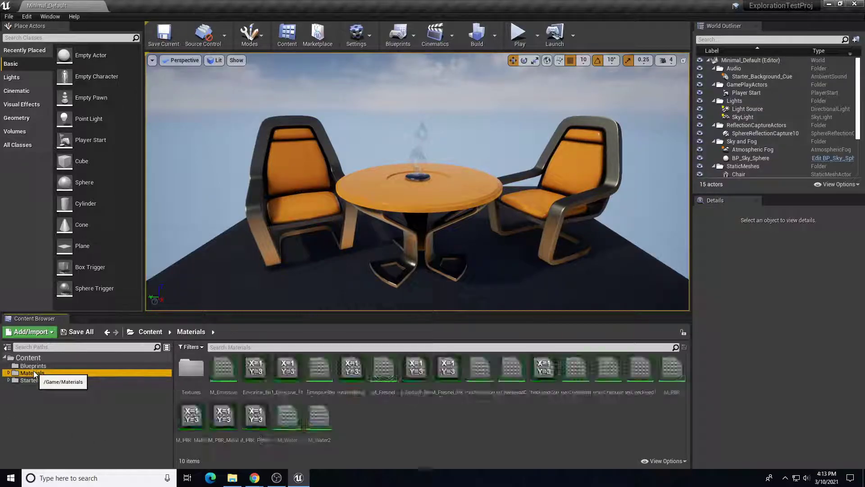
left_click(40, 365)
left_click(29, 357)
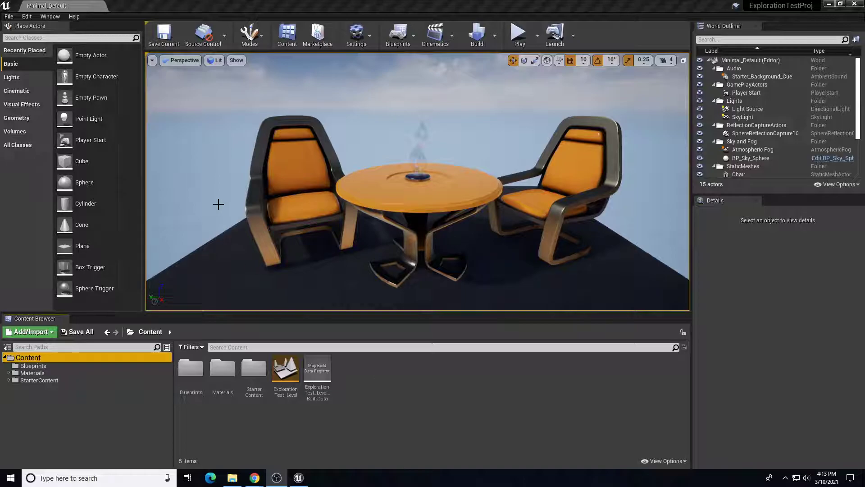
Save all levels and assets, then open the FPSTest1 project
left_click(8, 18)
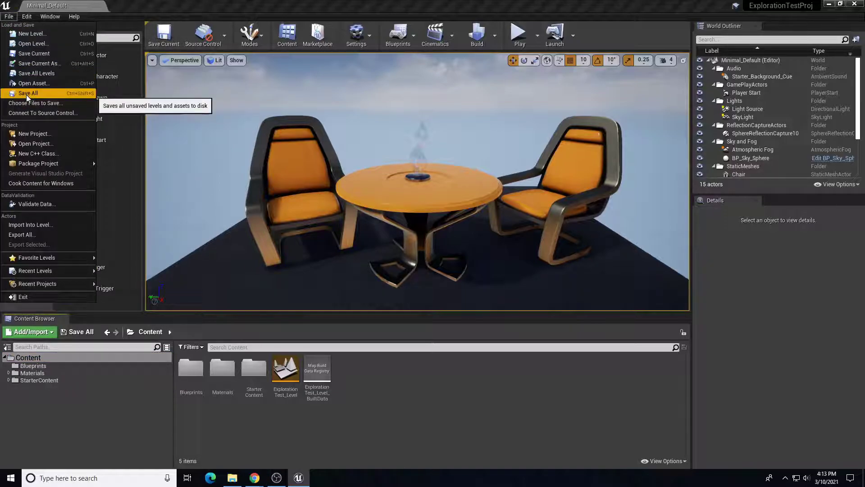
left_click(27, 97)
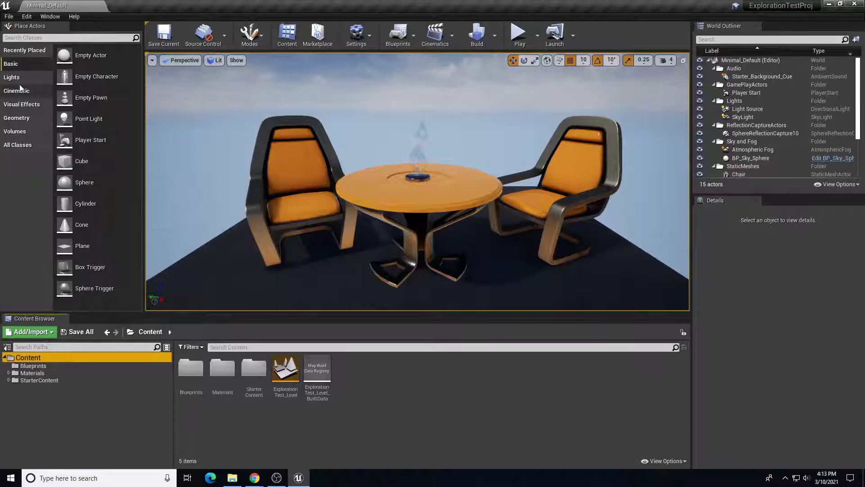
left_click(8, 17)
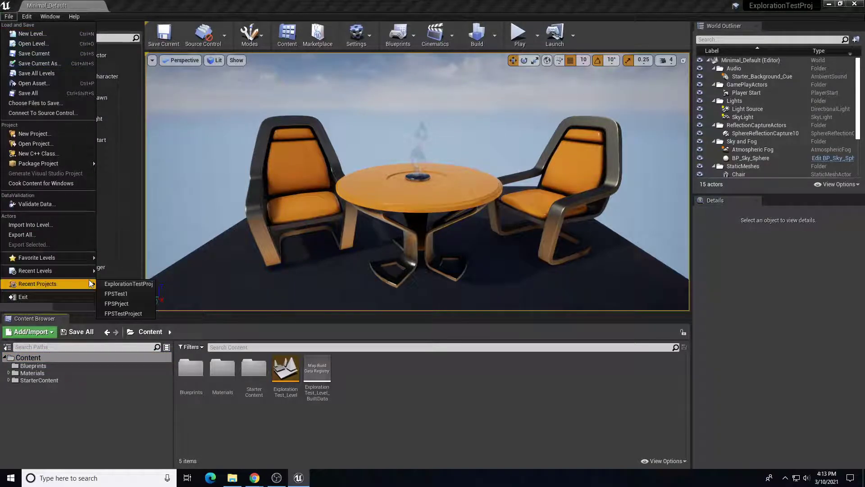
left_click(31, 143)
left_click(356, 180)
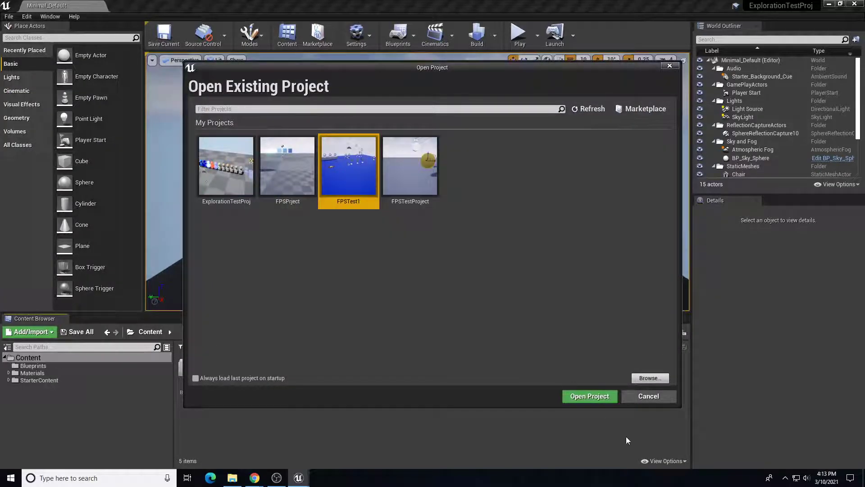
left_click(604, 398)
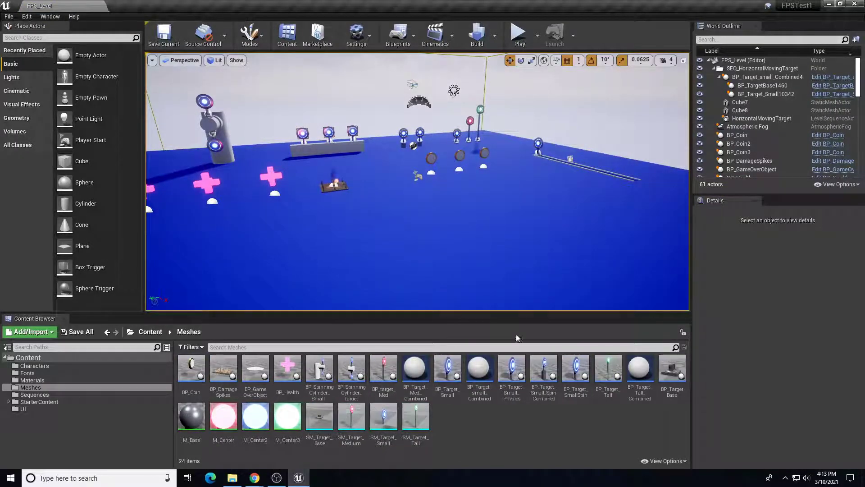
Play FPS_Level in the viewport, then stop the session with Esc
left_click(520, 38)
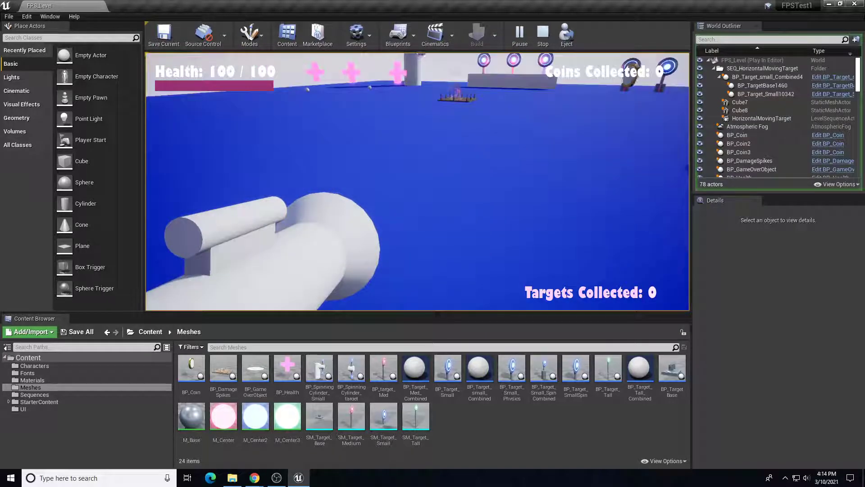
key("Escape")
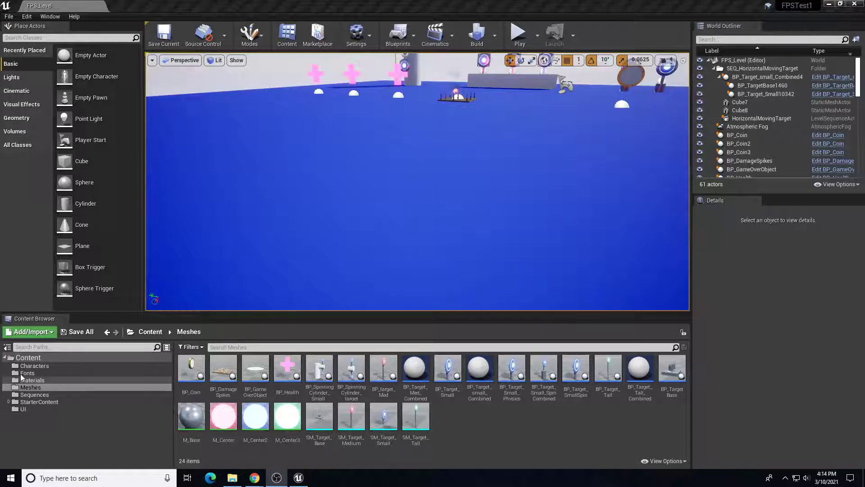
Open BP_Player from the Characters folder in the Blueprint editor and move its window
left_click(39, 366)
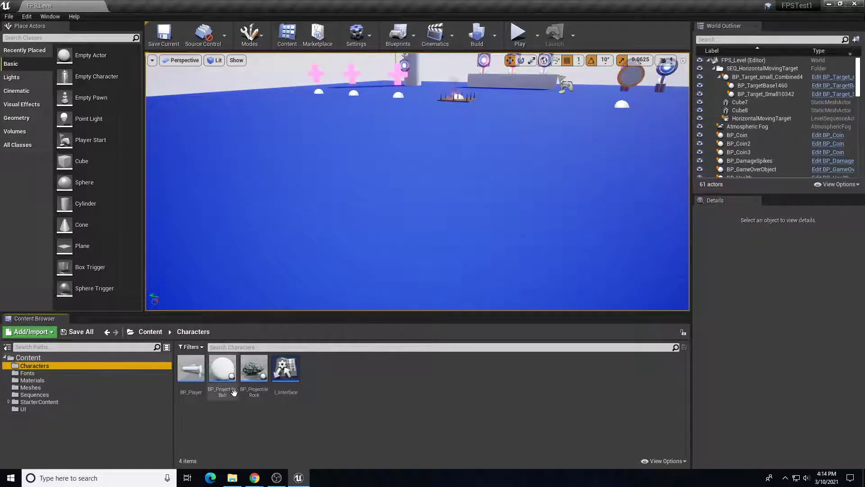
right_click(189, 365)
mouse_move(235, 224)
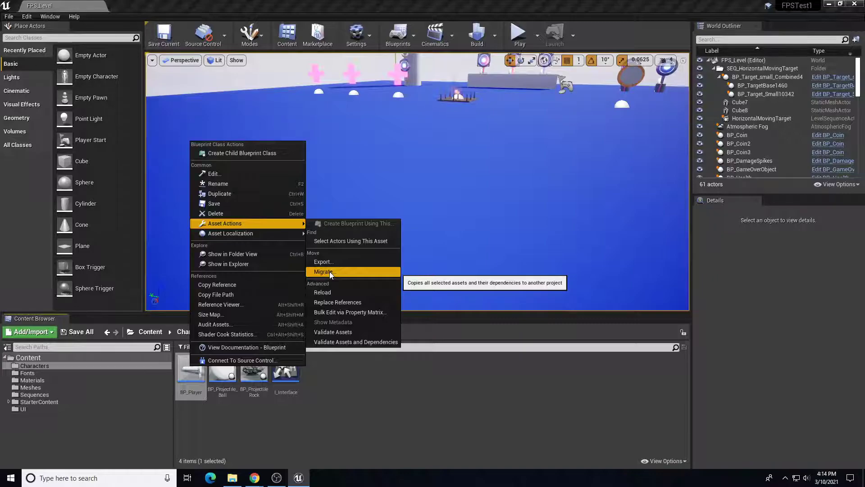
left_click(370, 401)
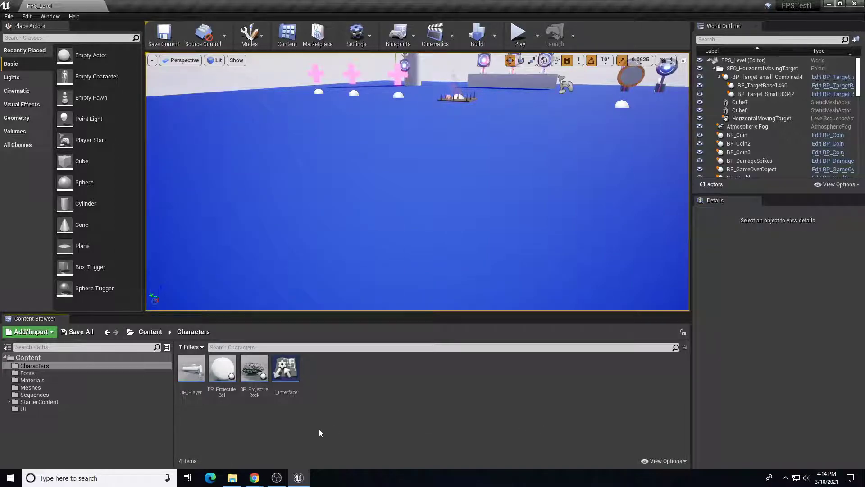
left_click(44, 366)
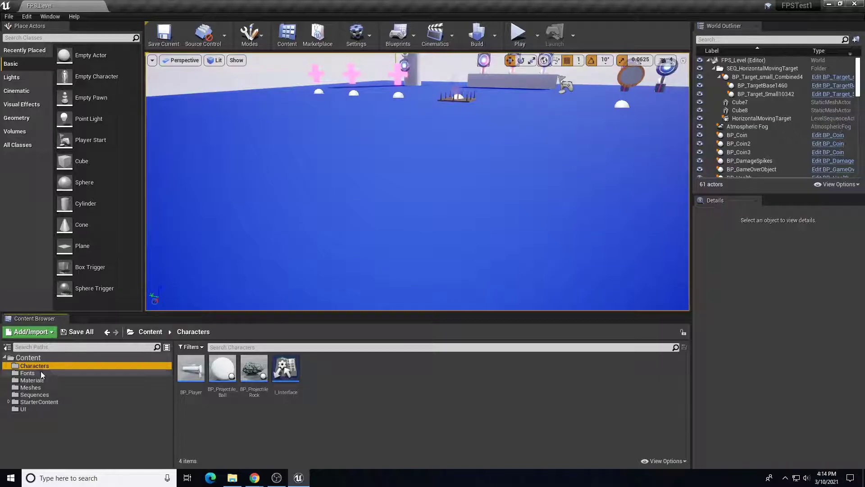
double_click(192, 376)
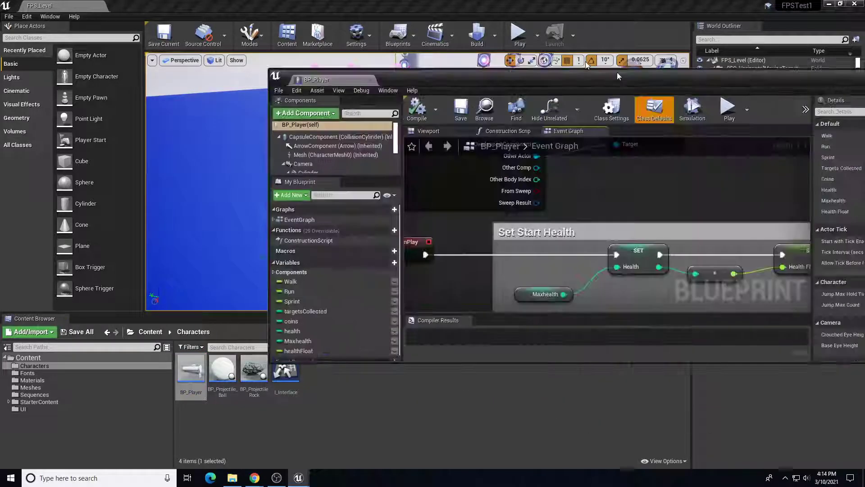
left_click_drag(618, 72, 396, 30)
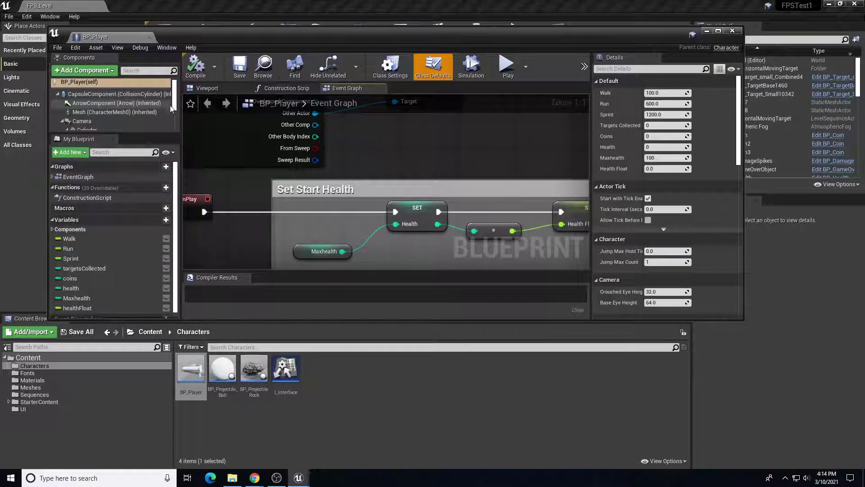
Check BP_Player's Viewport and Event Graph tabs, then close the Blueprint editor
left_click(202, 89)
left_click(342, 90)
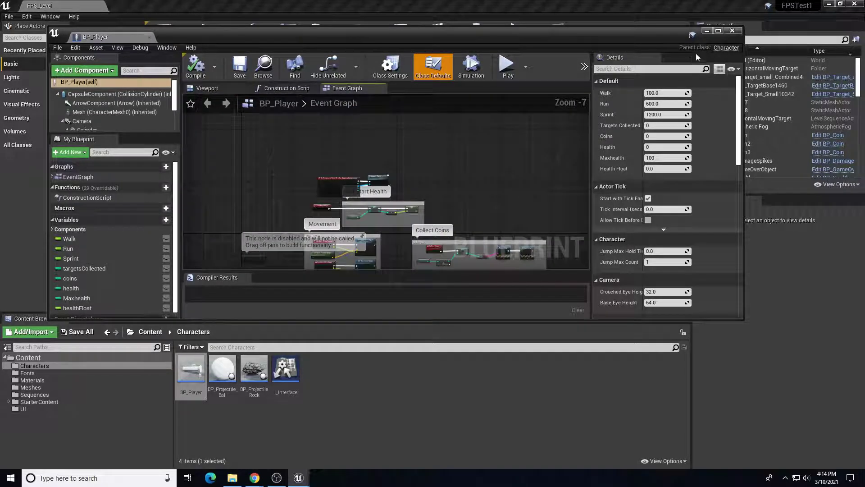
left_click(733, 30)
Select BP_Projectile_Ball and BP_Player, then browse between Content and Characters folders
left_click(222, 370)
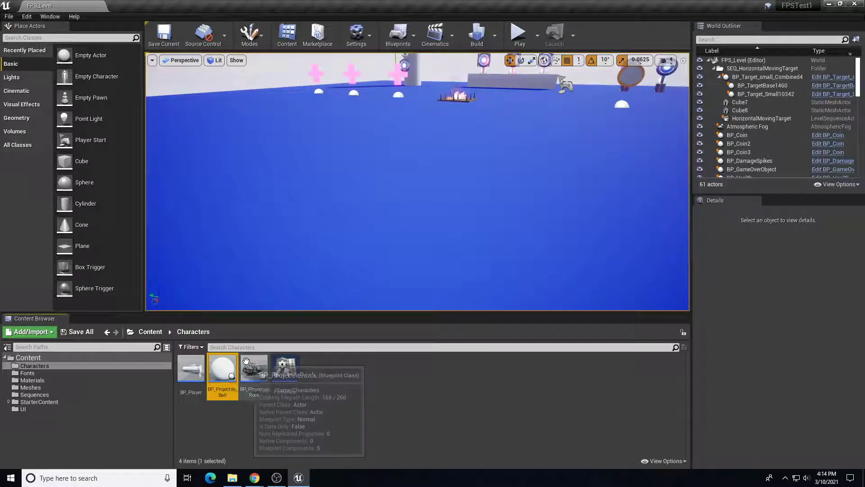
left_click(191, 369)
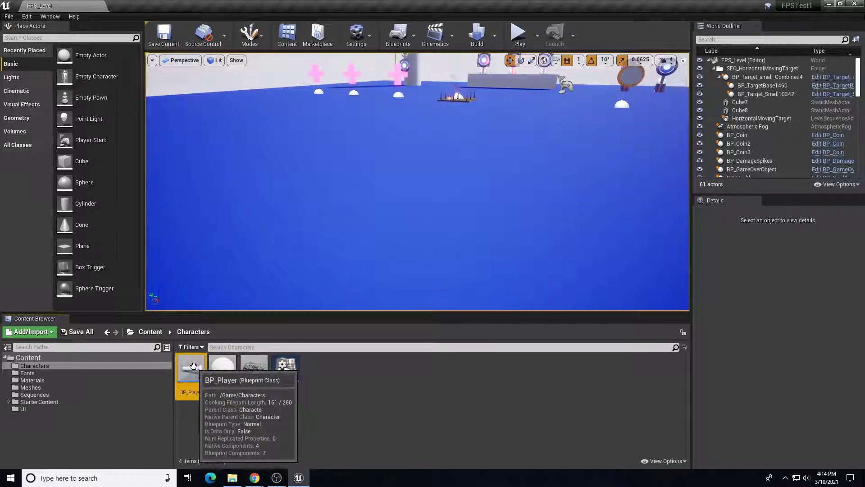
left_click(31, 358)
left_click(36, 365)
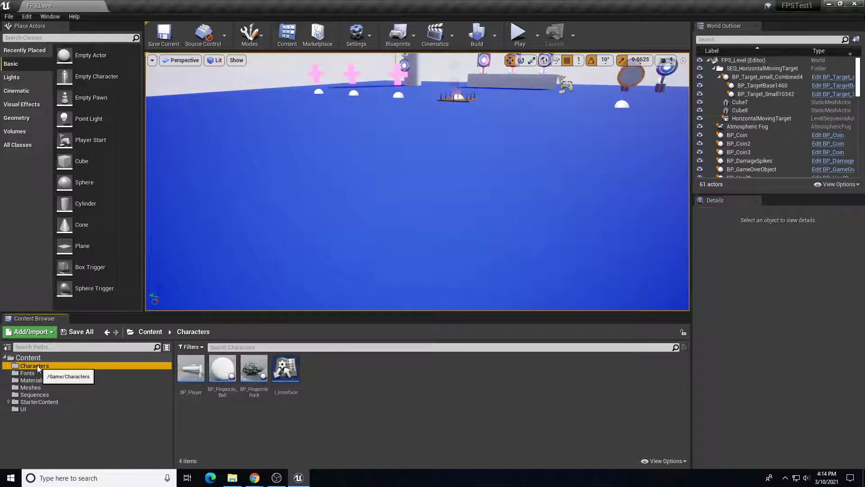
left_click(47, 358)
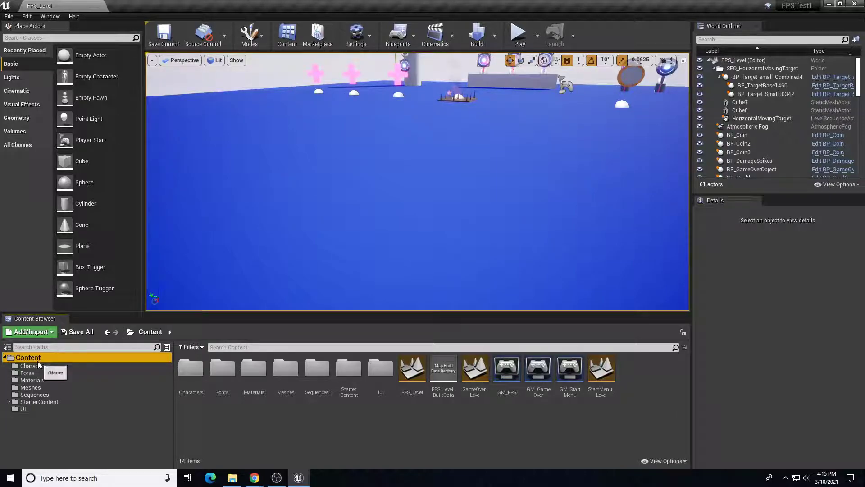
left_click(35, 366)
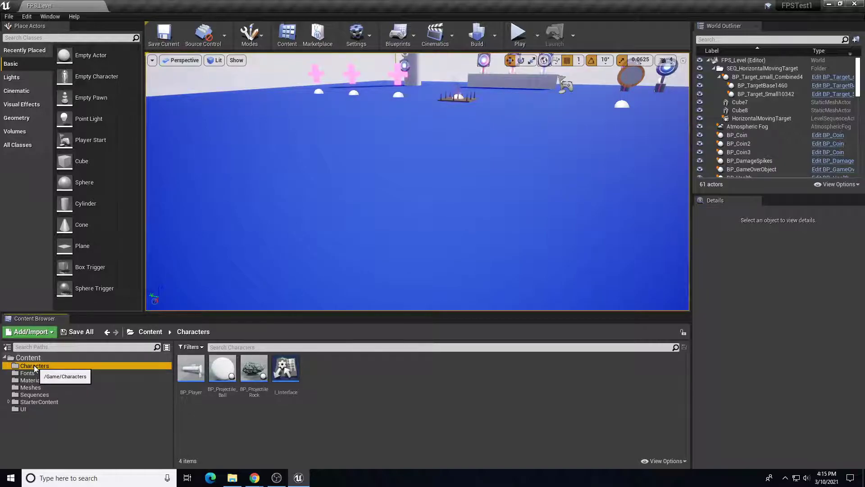
Review the context actions for the Characters folder and the BP_Player asset
right_click(35, 367)
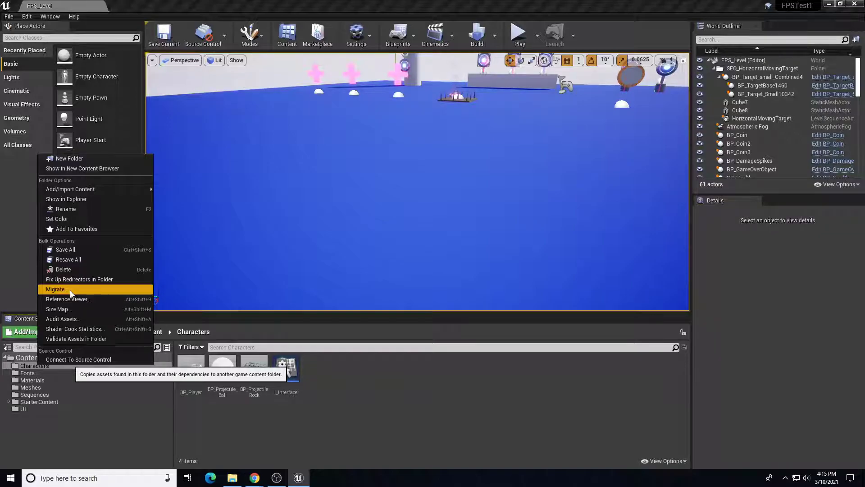
left_click(197, 365)
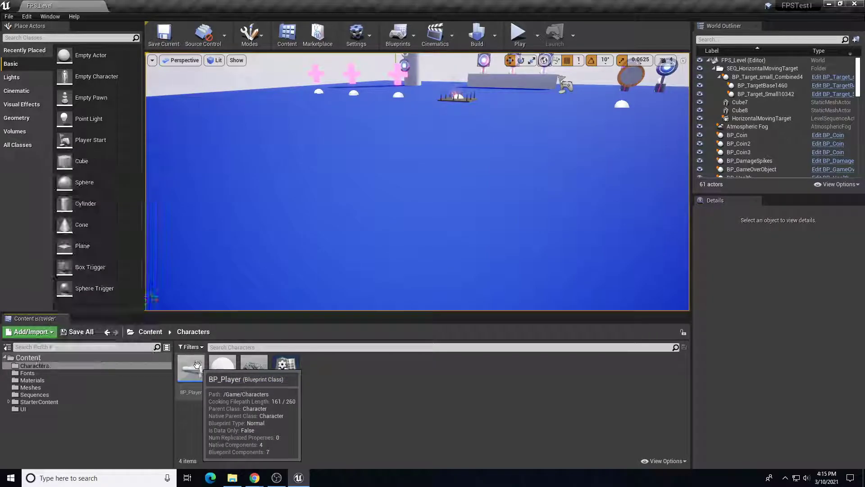
right_click(197, 365)
mouse_move(295, 221)
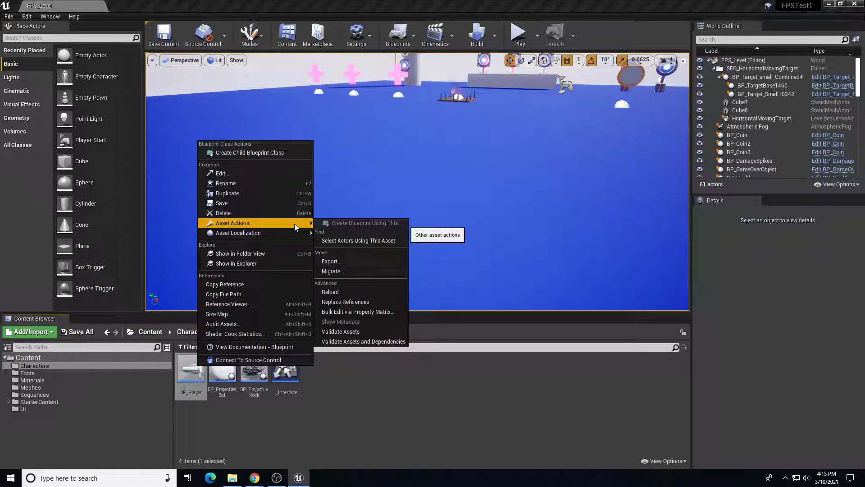
left_click(39, 367)
Migrate the Characters folder and accept the Asset Report's list of assets
right_click(40, 367)
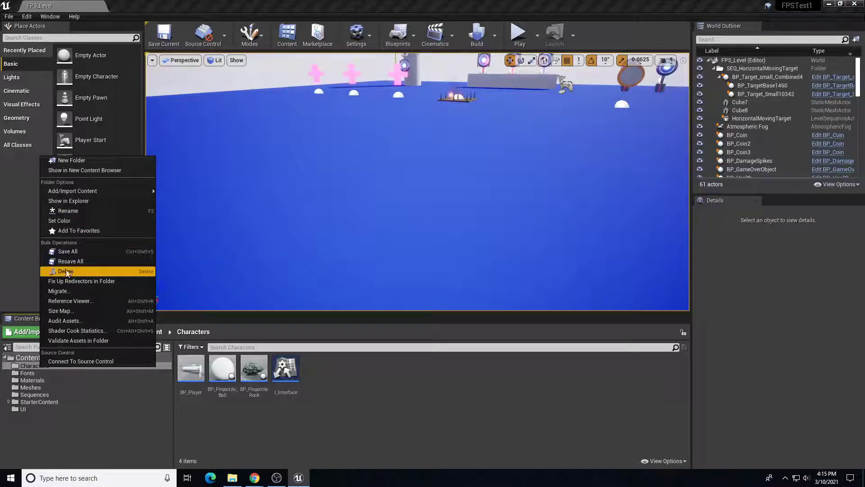
left_click(55, 291)
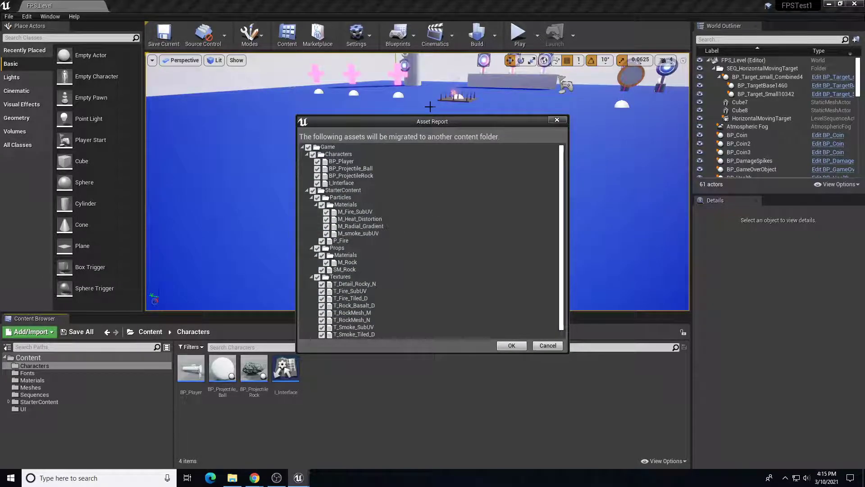
left_click_drag(414, 123, 486, 89)
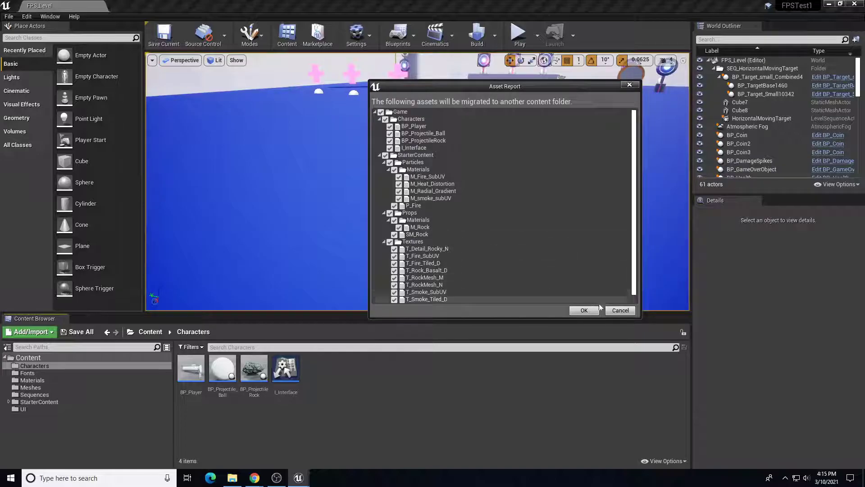
left_click(584, 311)
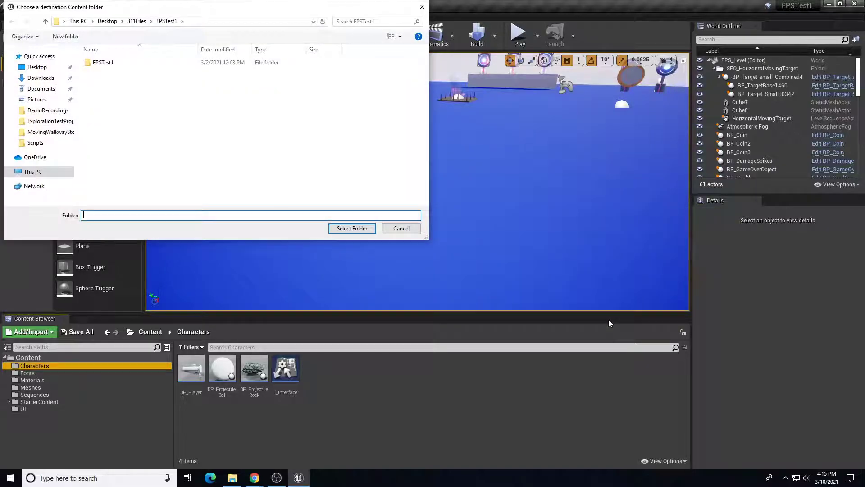
Choose 311Files > ExplorationTestProj > Content as destination and overwrite all existing assets
left_click_drag(148, 2, 302, 98)
left_click(292, 117)
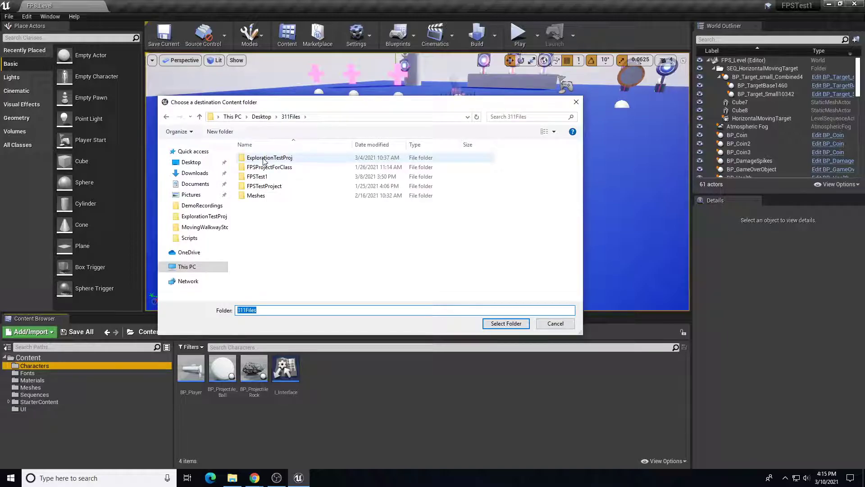
double_click(264, 162)
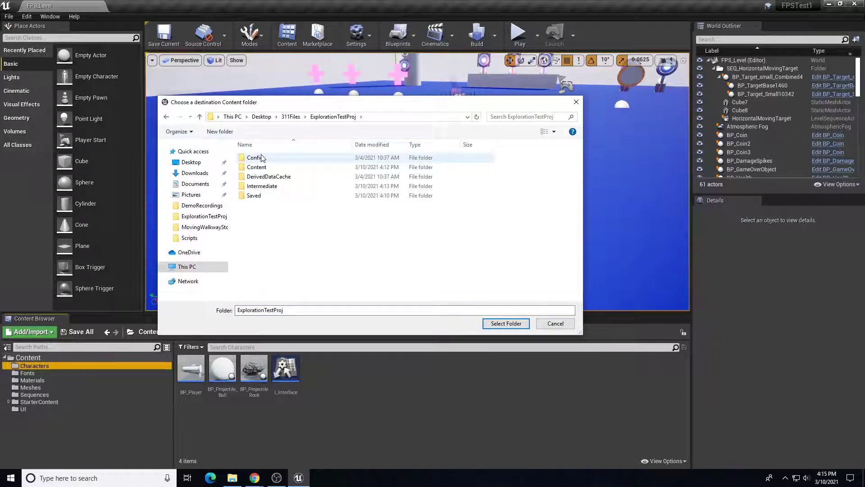
double_click(256, 167)
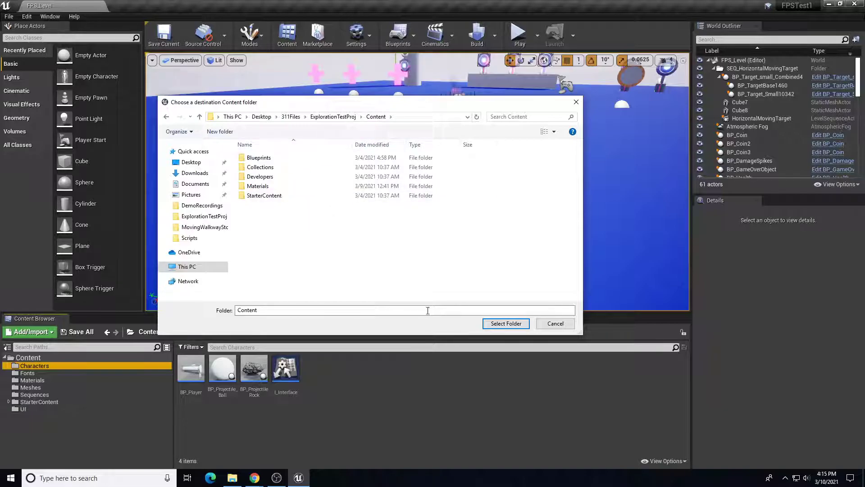
left_click(509, 323)
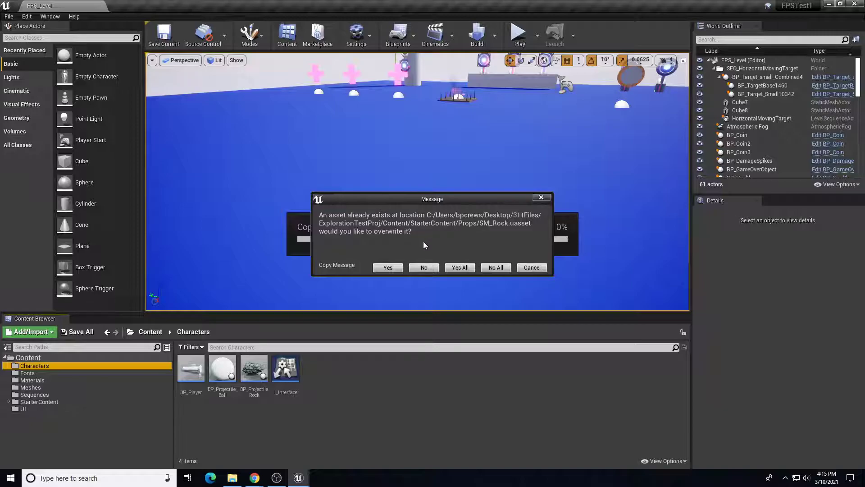
left_click(459, 267)
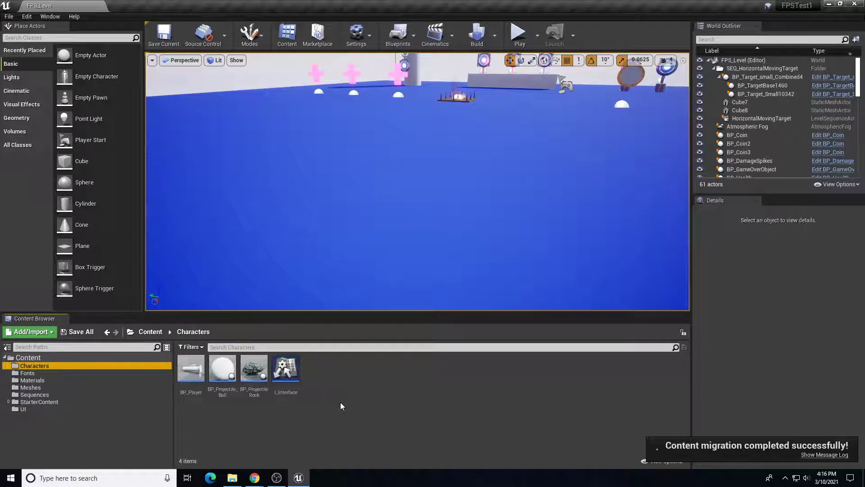
Open the Meshes folder's 24 items and bring up actions for BP_Coin
left_click(30, 389)
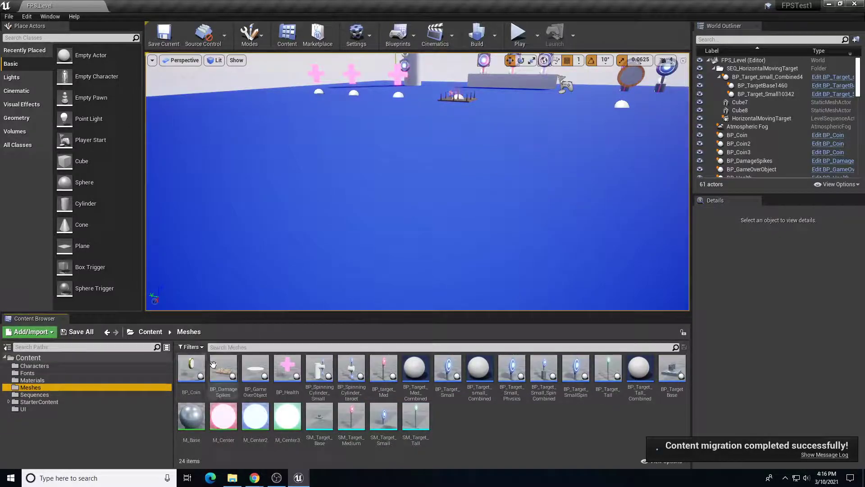
left_click(195, 369)
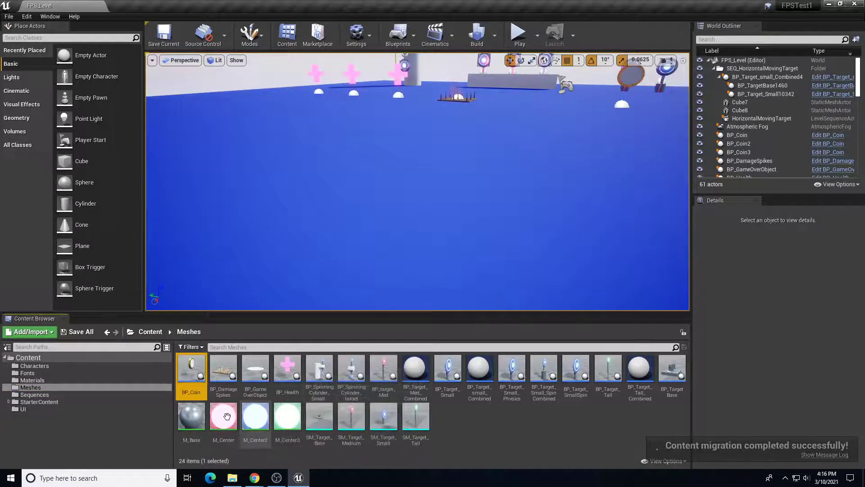
right_click(192, 368)
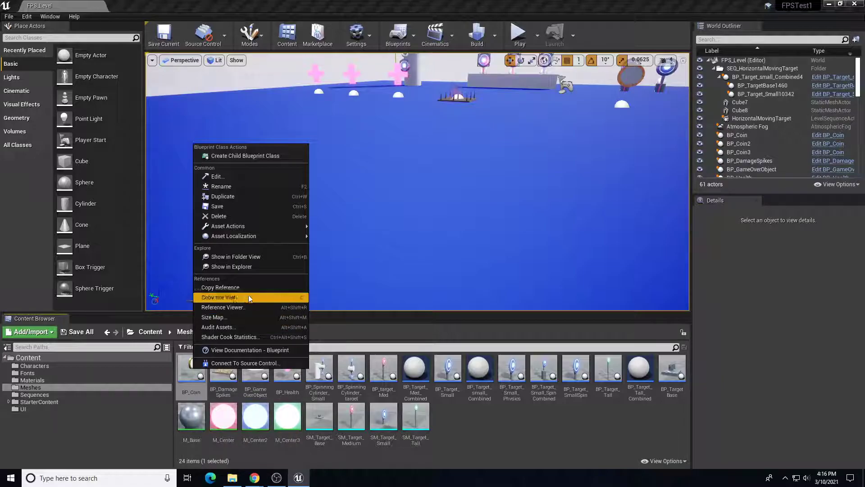
Start migrating BP_Coin and accept its list of dependent assets
mouse_move(248, 226)
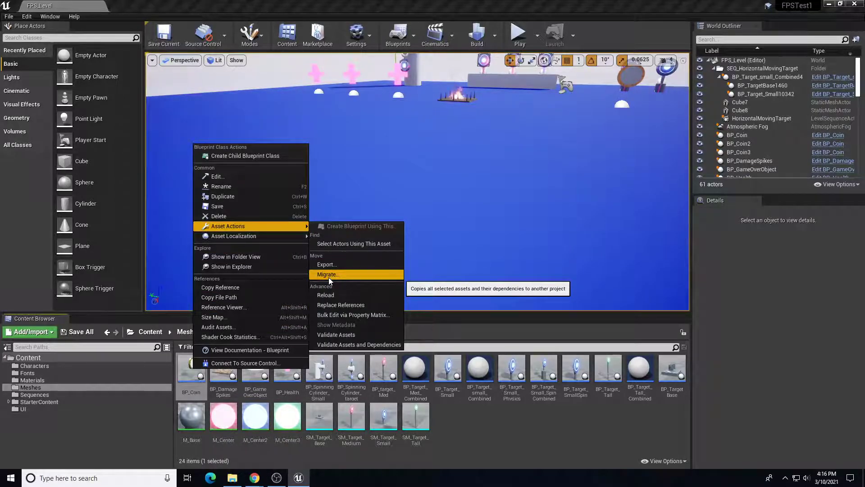
left_click(329, 277)
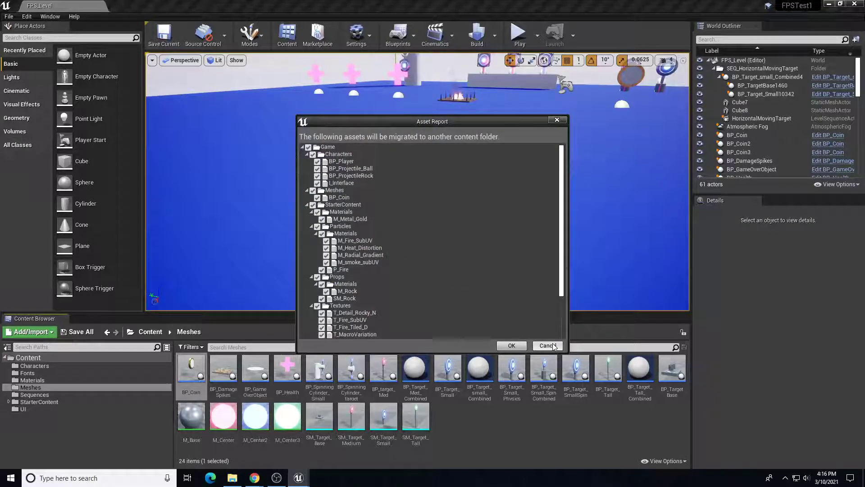
scroll(383, 284, "down", 3)
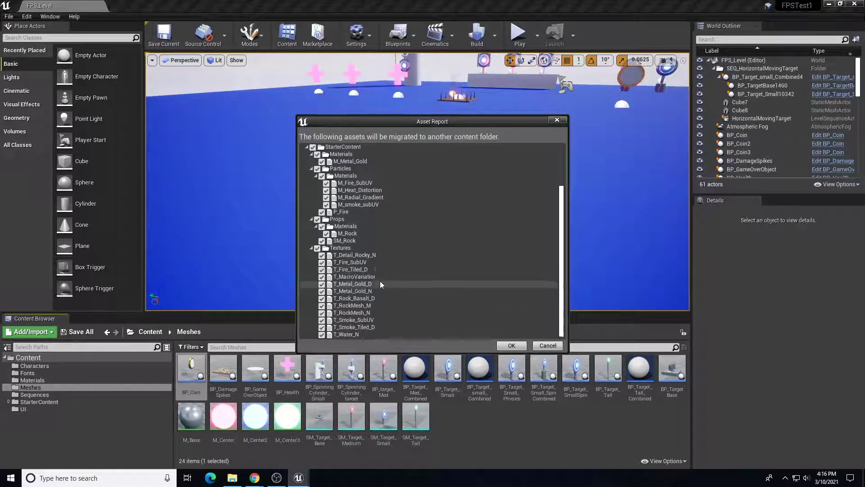
left_click(513, 349)
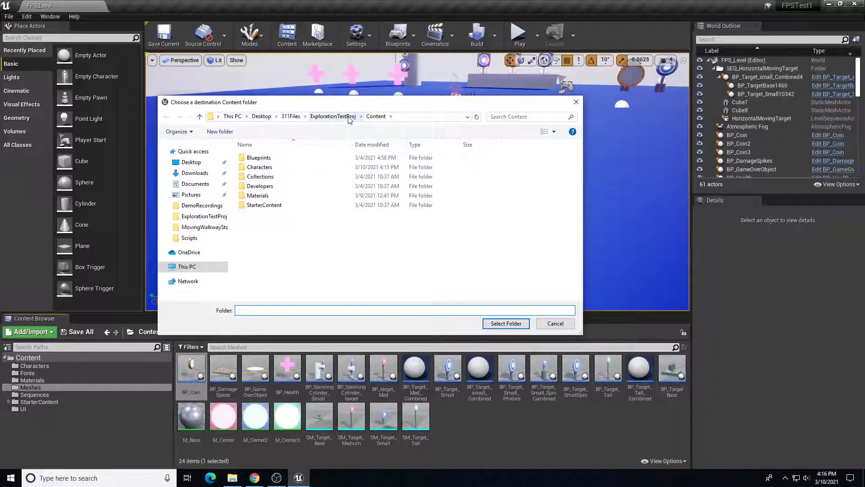
Create a new Meshes folder under Content and migrate into it, accepting the warning
right_click(265, 246)
mouse_move(335, 341)
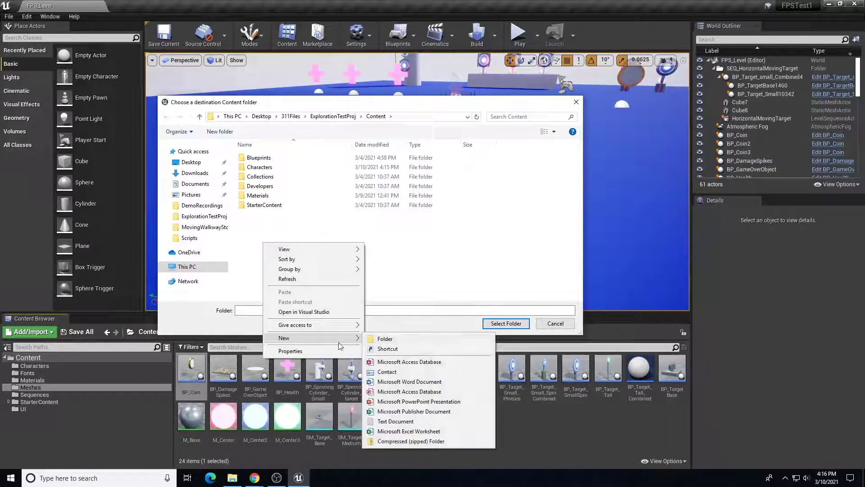
left_click(387, 339)
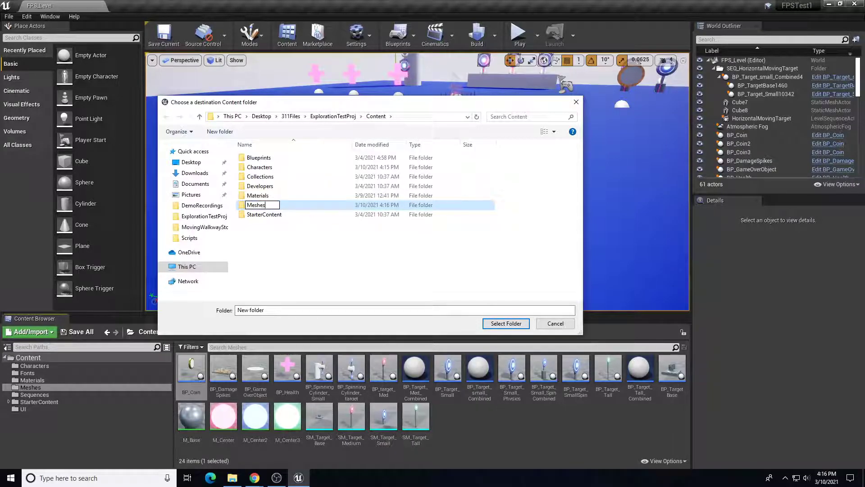
type("Meshes")
key("Return")
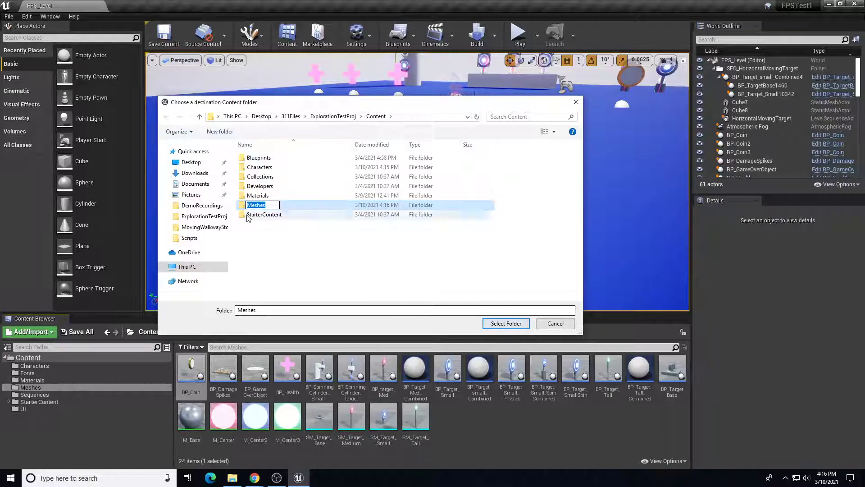
left_click(504, 322)
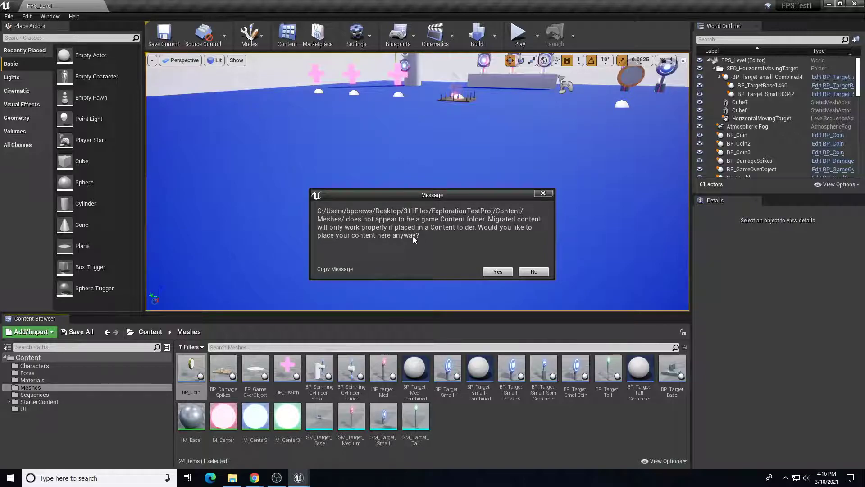
left_click(498, 271)
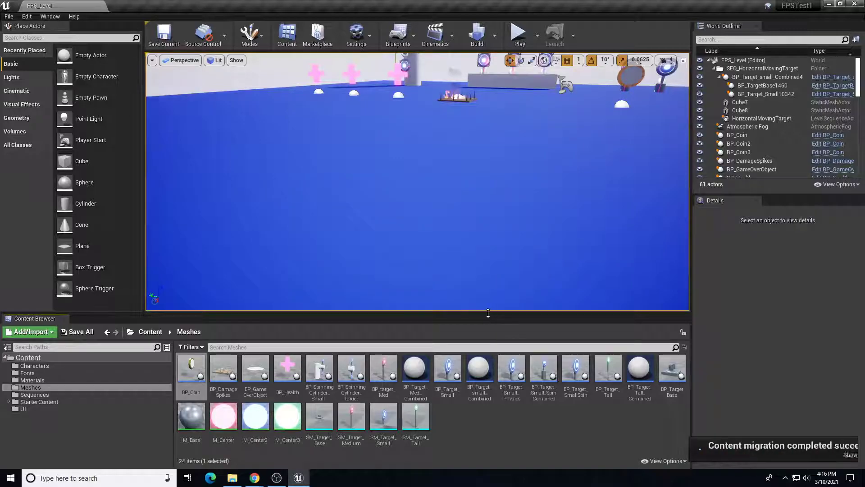
Migrate BP_Health and its dependencies into the Meshes folder, confirming the warning
right_click(289, 370)
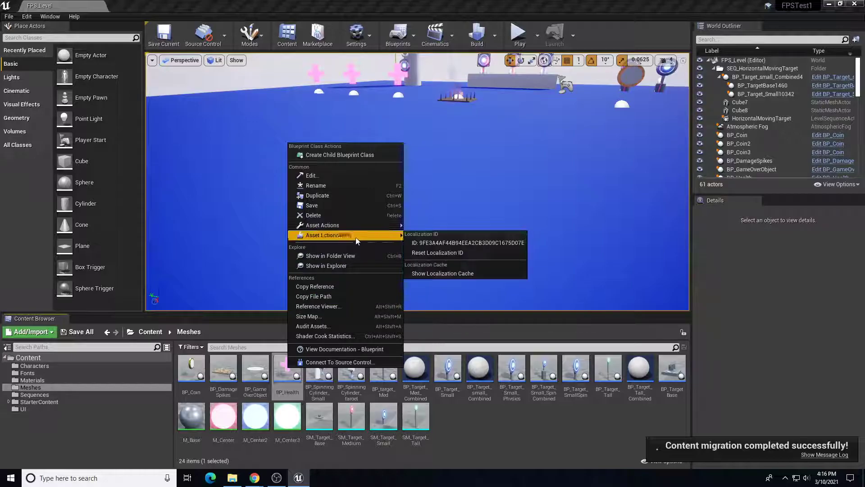
mouse_move(357, 226)
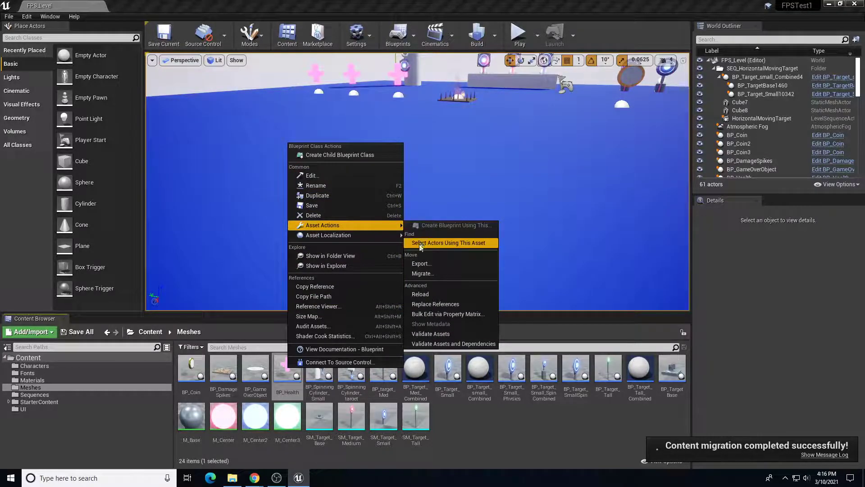
left_click(417, 273)
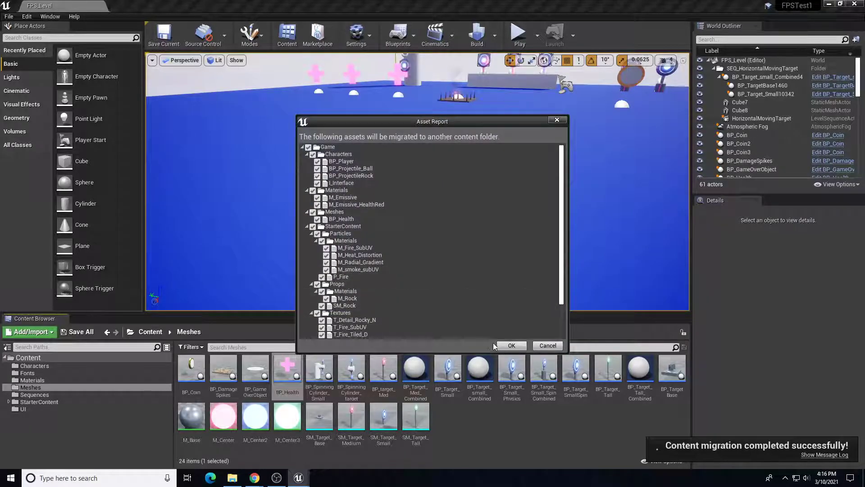
left_click(511, 345)
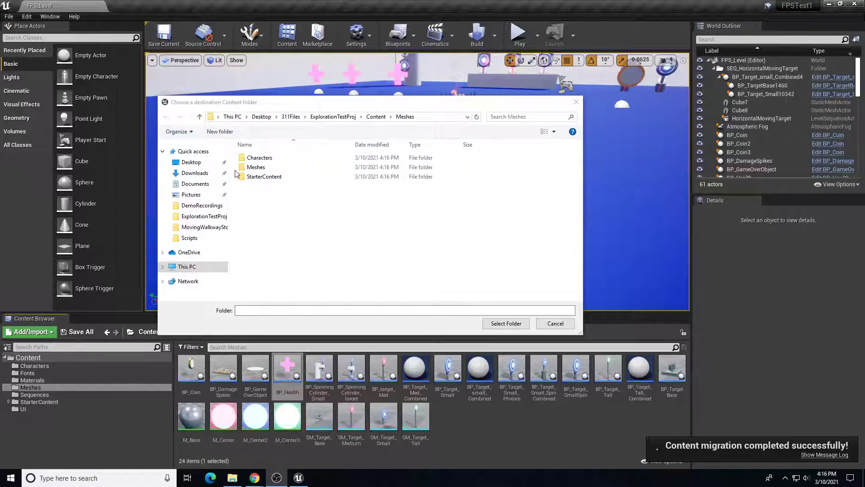
left_click(255, 168)
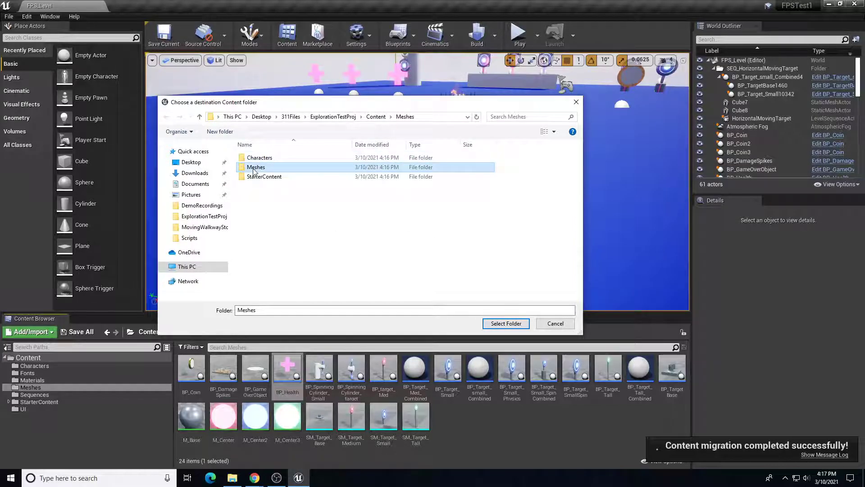
double_click(255, 168)
left_click(502, 320)
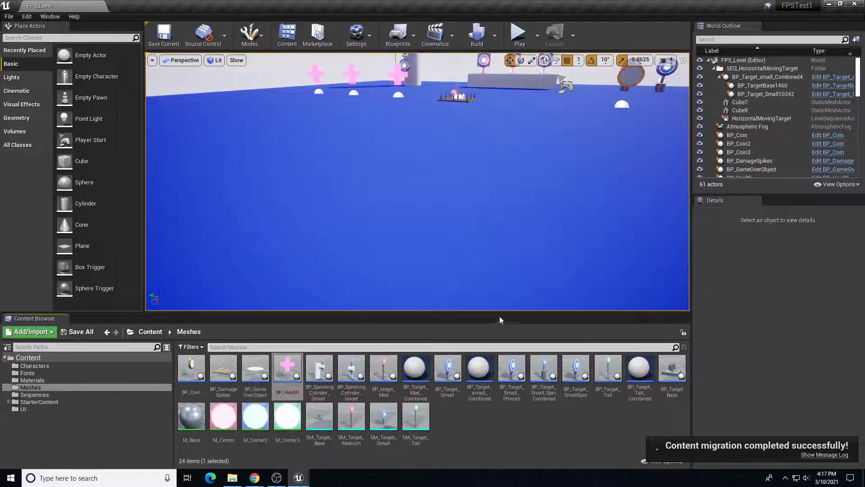
left_click(498, 271)
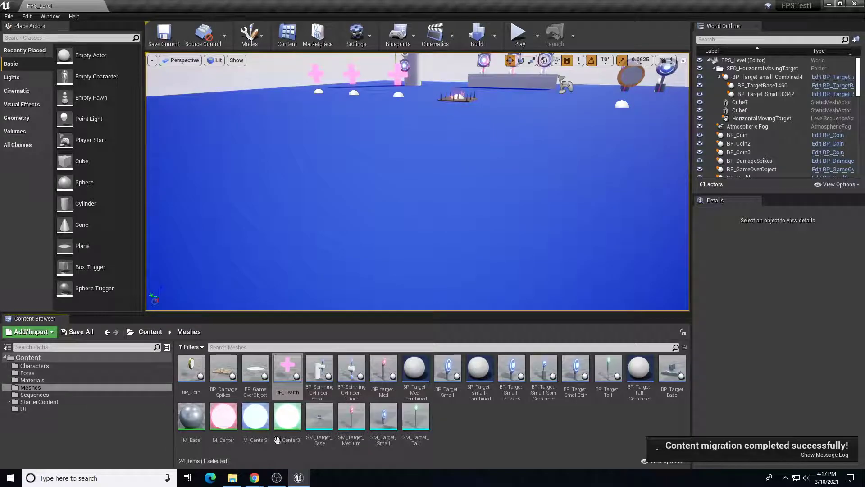
Load ExplorationTestProj through File > Open Project
left_click(9, 16)
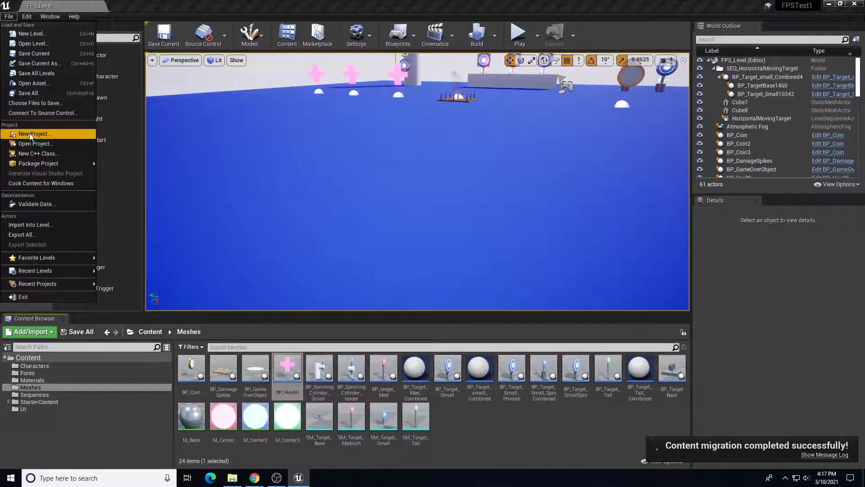
left_click(33, 146)
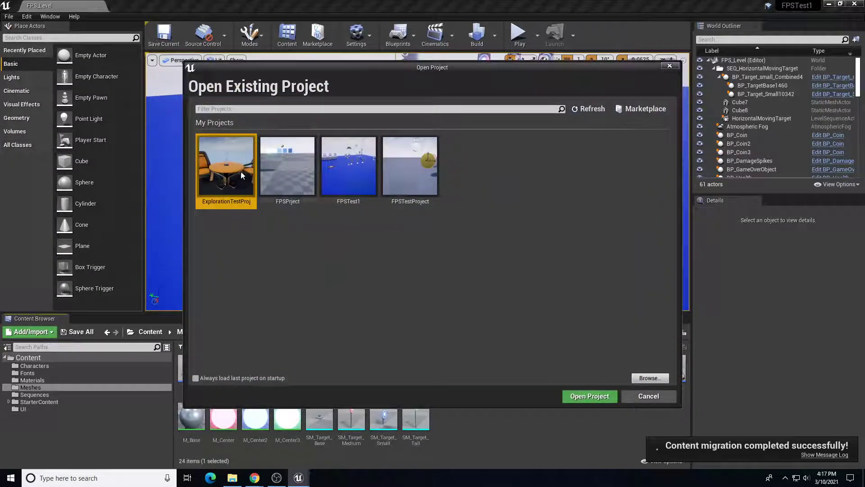
left_click(595, 396)
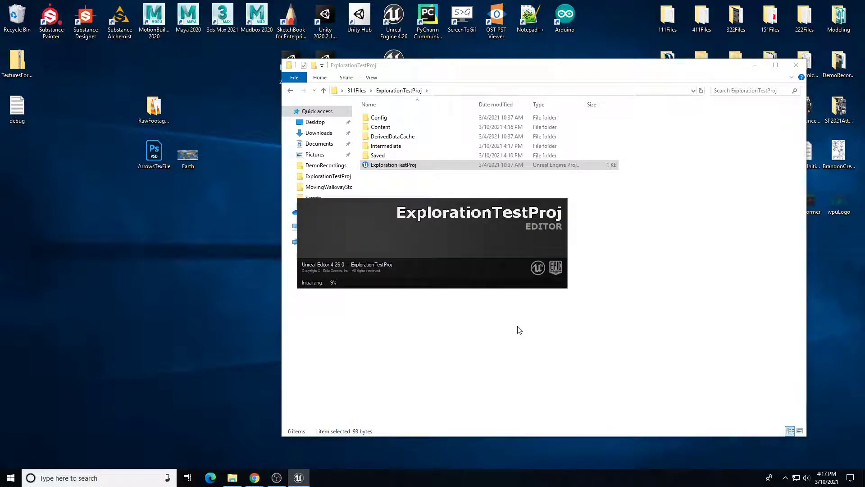
Browse in Explorer to ExplorationTestProj's Content > Meshes folder
double_click(378, 128)
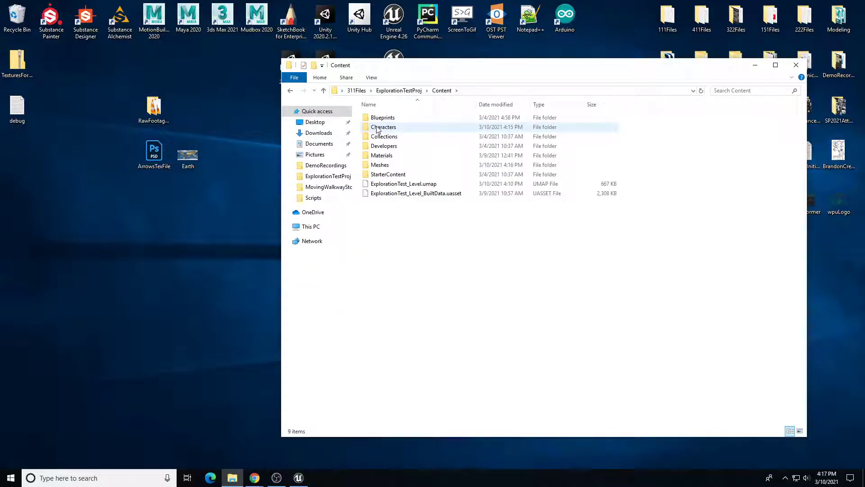
left_click(378, 165)
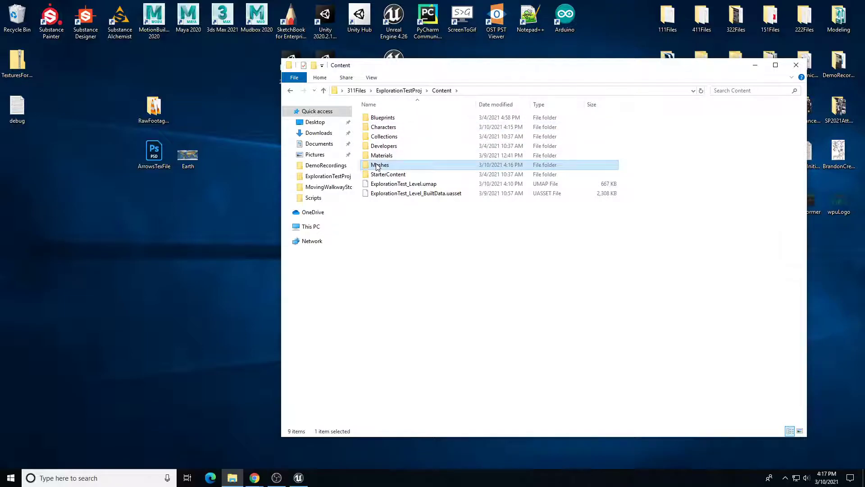
double_click(378, 165)
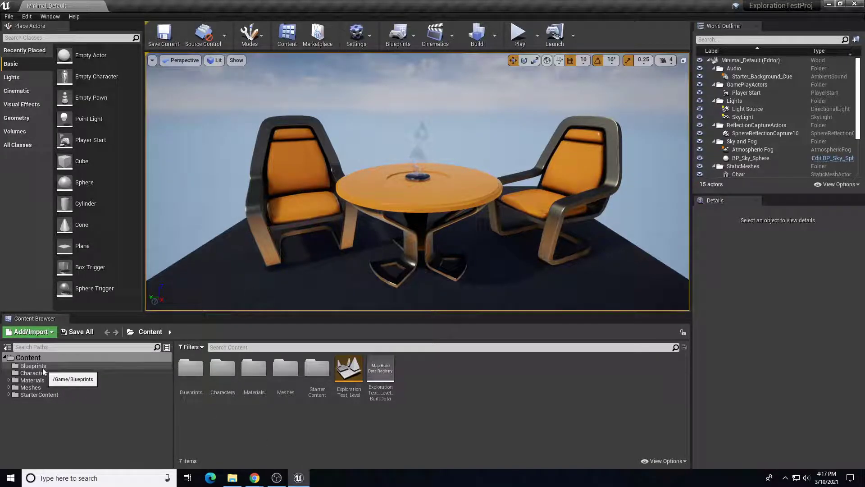
Browse to Meshes/Meshes/Meshes and move BP_Health up into Meshes/Meshes
left_click(33, 358)
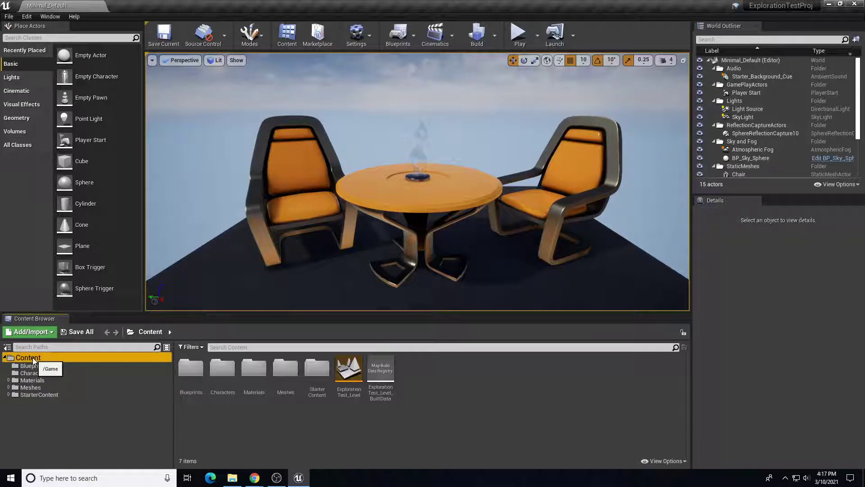
left_click(28, 373)
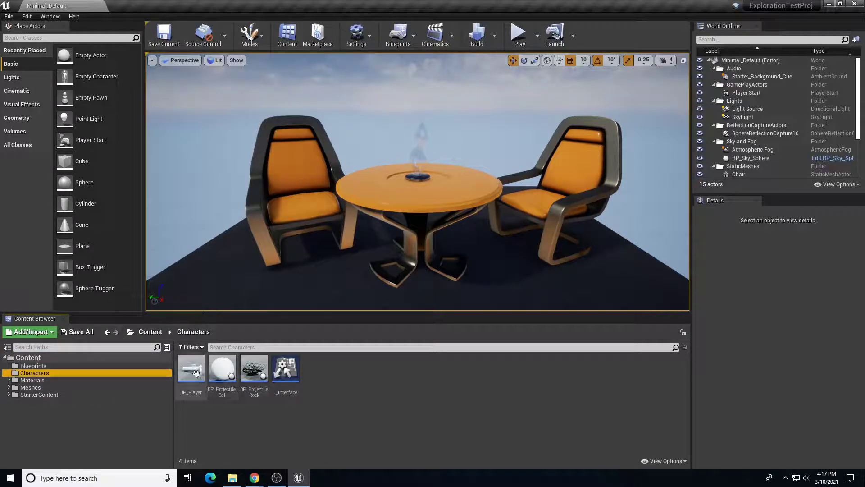
left_click(55, 389)
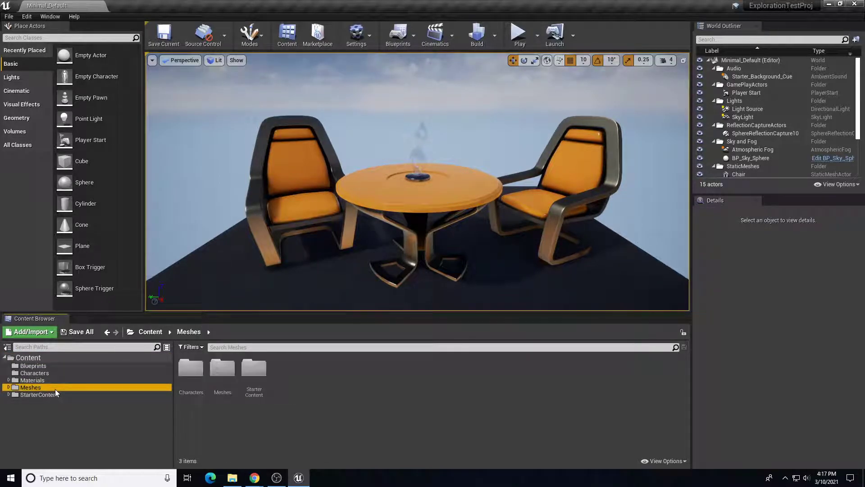
double_click(189, 369)
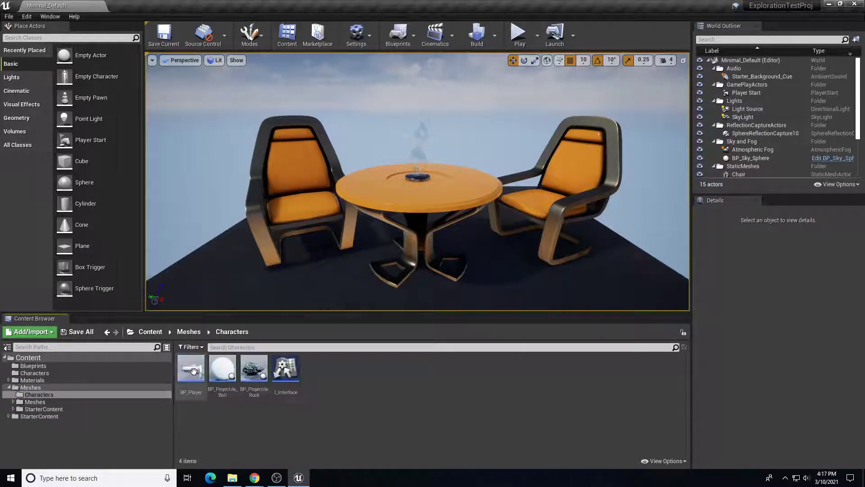
left_click(49, 401)
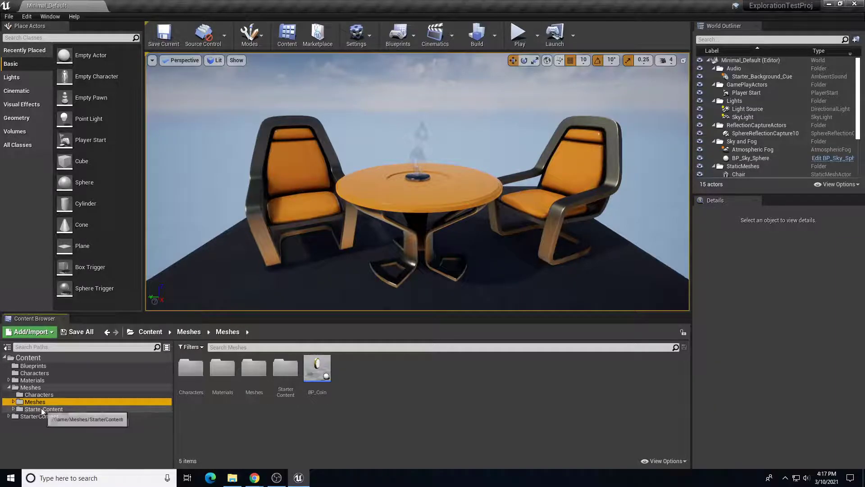
double_click(252, 367)
left_click(191, 368)
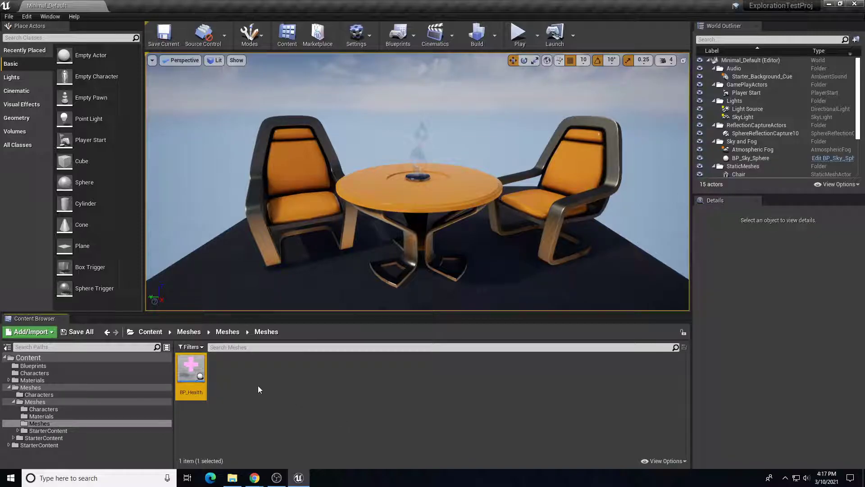
left_click_drag(194, 369, 40, 402)
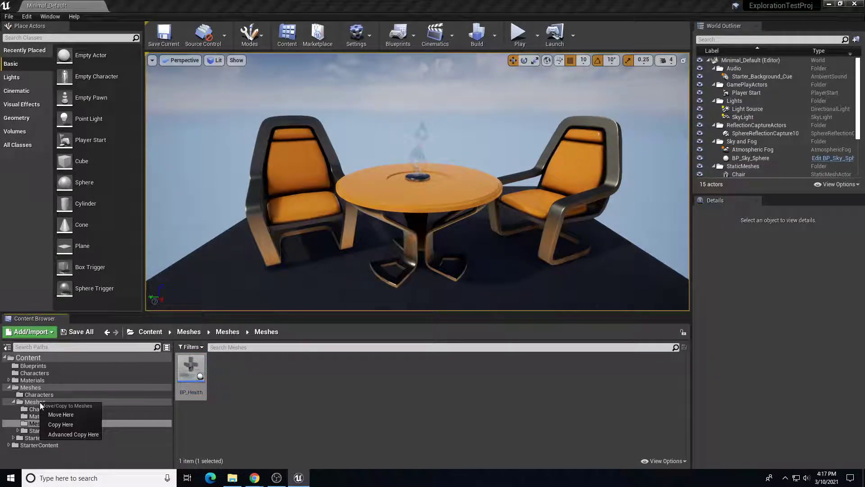
left_click(67, 414)
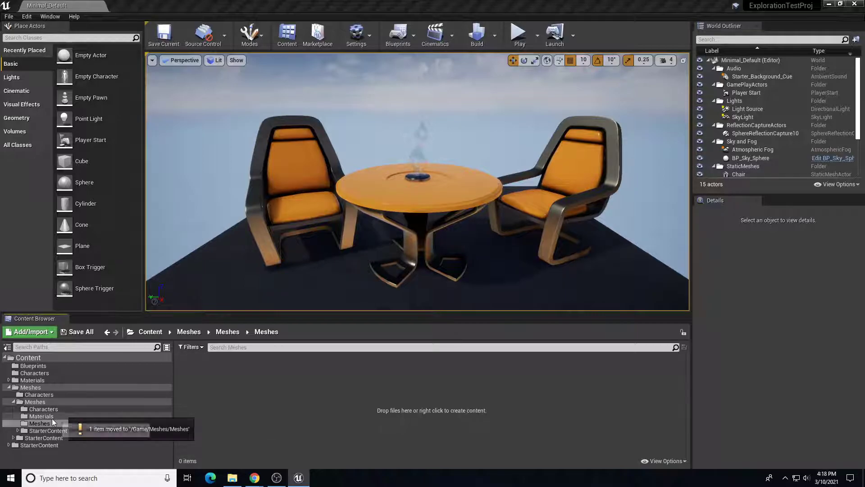
Verify the innermost folder is empty and BP_Health sits beside BP_Coin, then return to Content
left_click(50, 410)
left_click(49, 416)
left_click(47, 424)
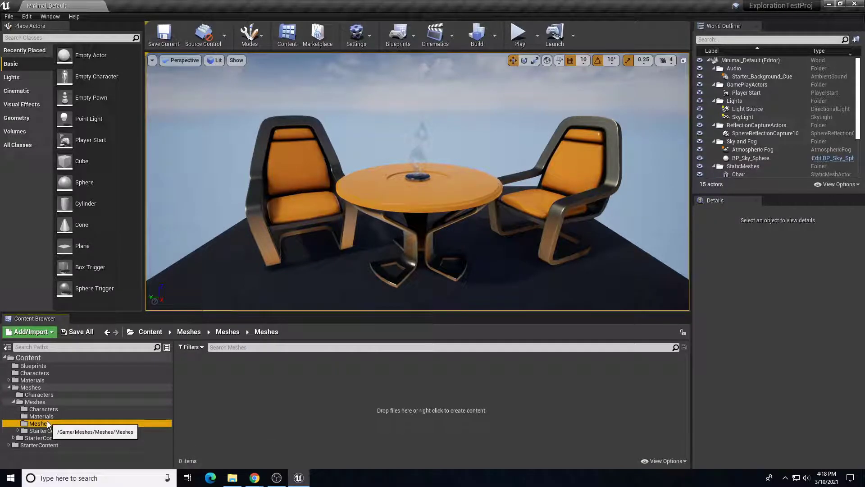
left_click(35, 401)
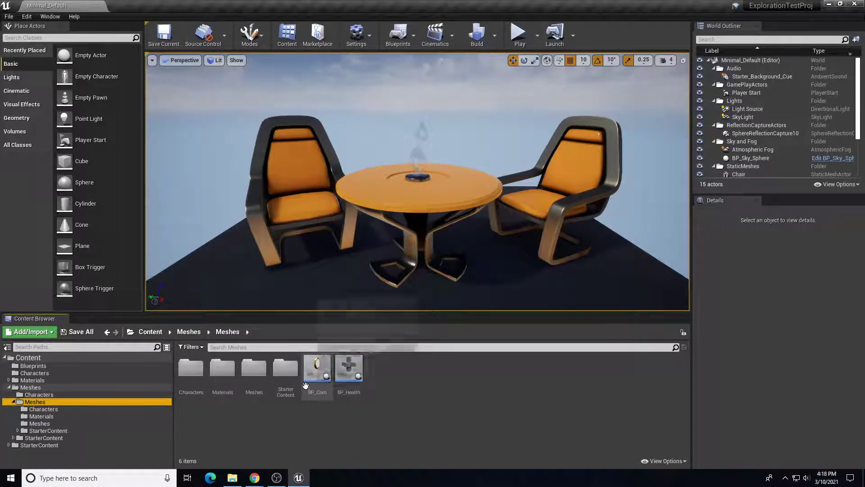
left_click(52, 374)
left_click(45, 358)
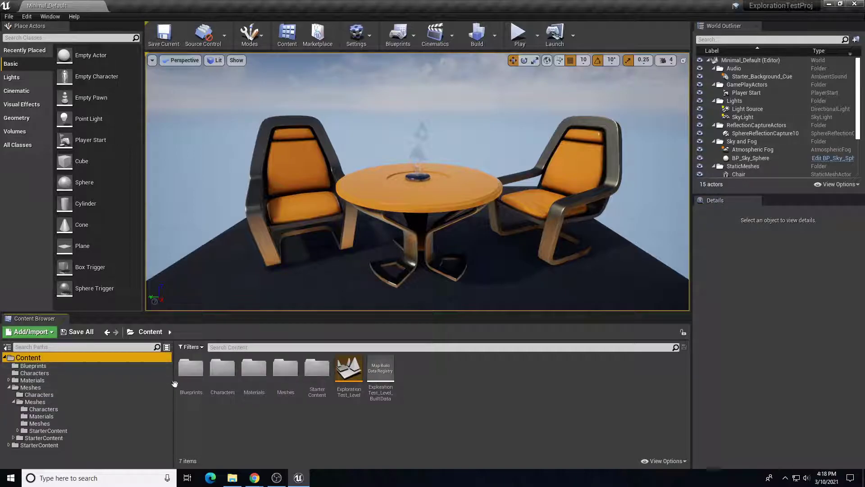
Open ExplorationTest_Level, fly the camera across it, and list the Characters folder's assets
double_click(350, 371)
right_click_drag(417, 181, 299, 247)
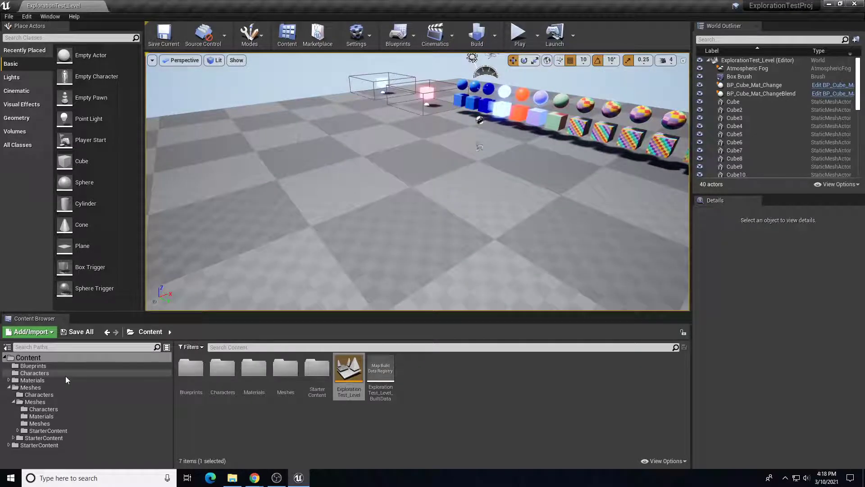
left_click(50, 377)
left_click(51, 373)
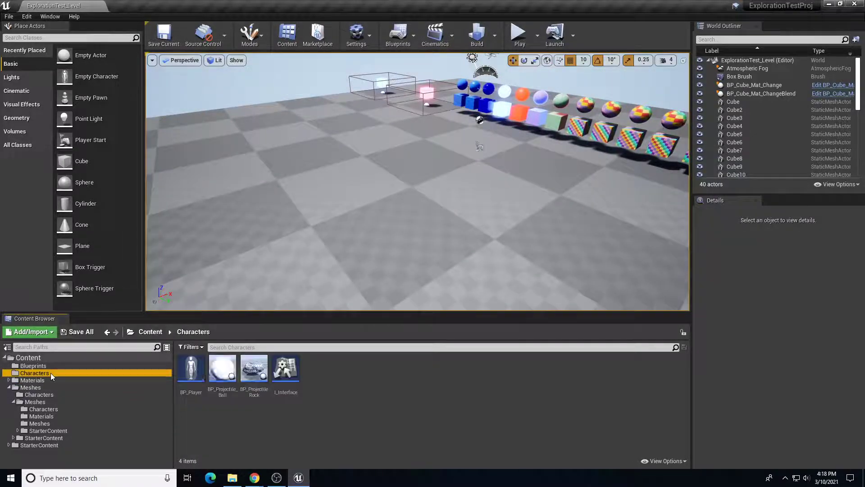
Create GameModeBase Blueprint GM_Exploration in Characters and move Player Start to X -1030
right_click(356, 382)
mouse_move(396, 248)
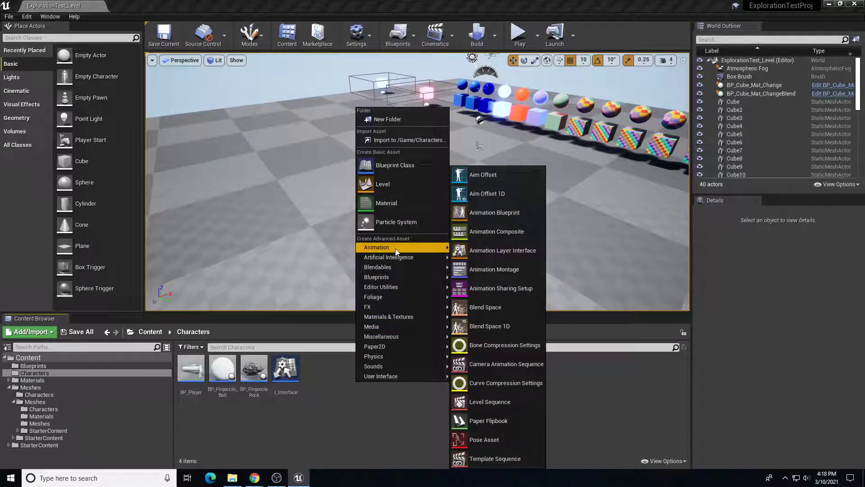
left_click(402, 157)
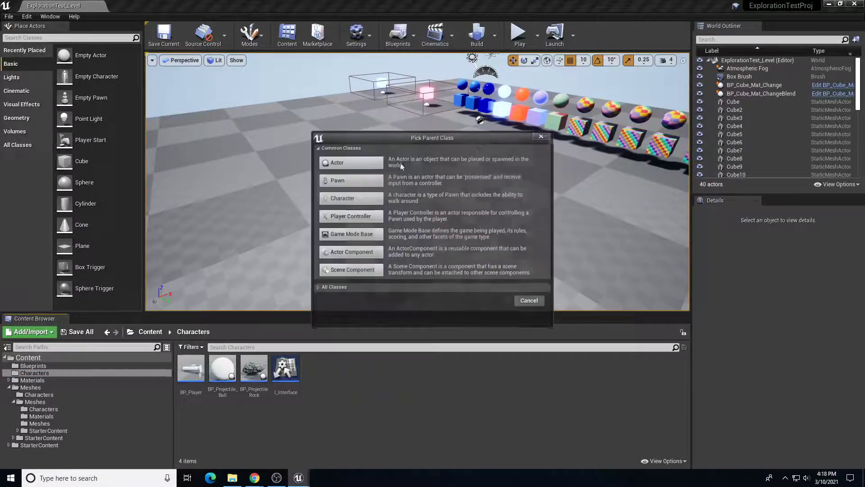
left_click(348, 235)
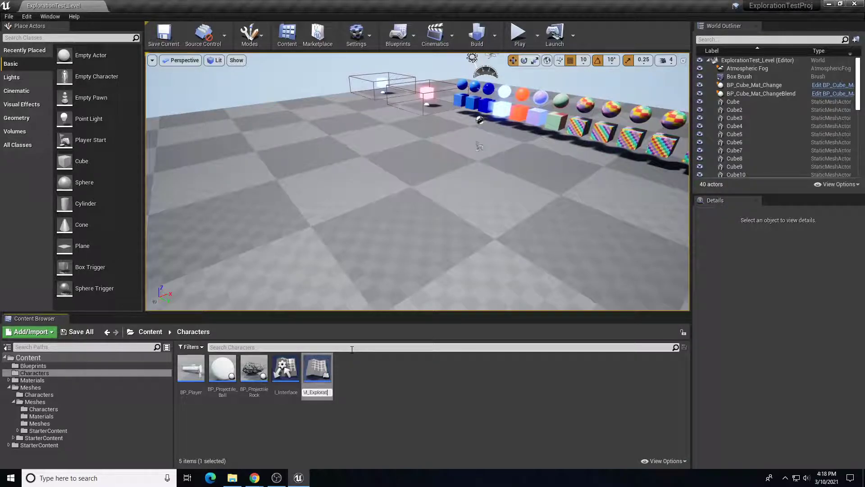
key("Return")
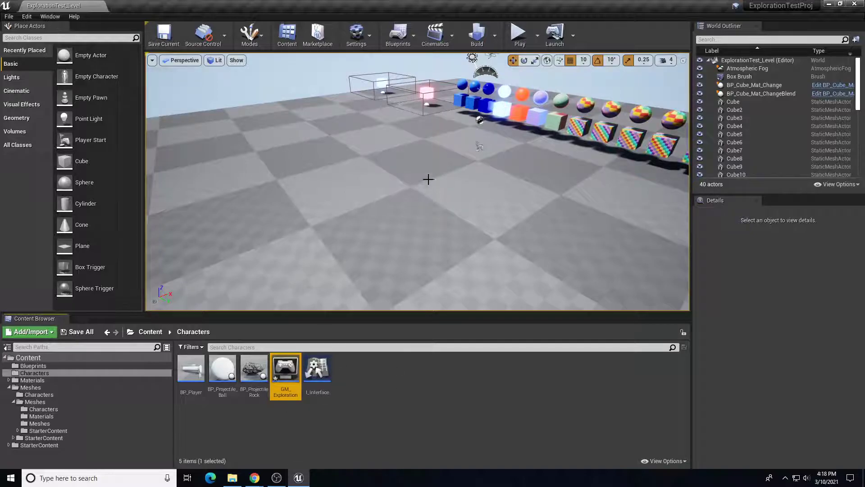
left_click(478, 147)
left_click_drag(501, 142, 316, 203)
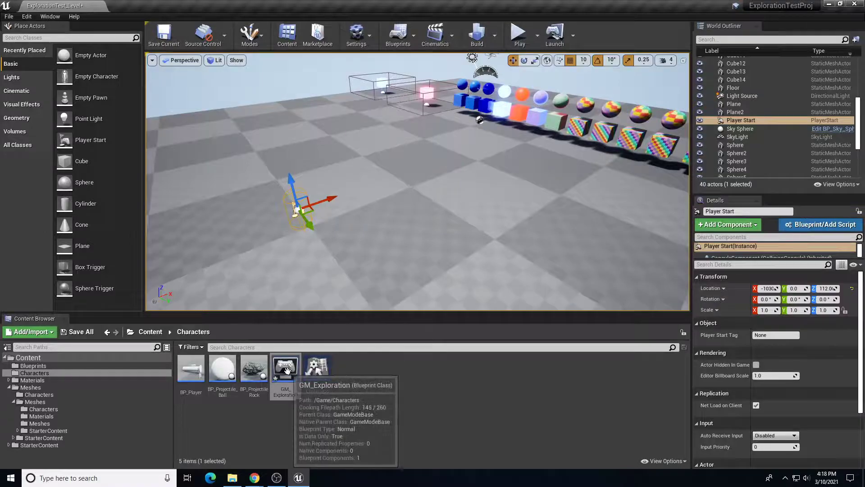
Set GM_Exploration's Default Pawn Class to BP_Player and close the blueprint
left_click(283, 367)
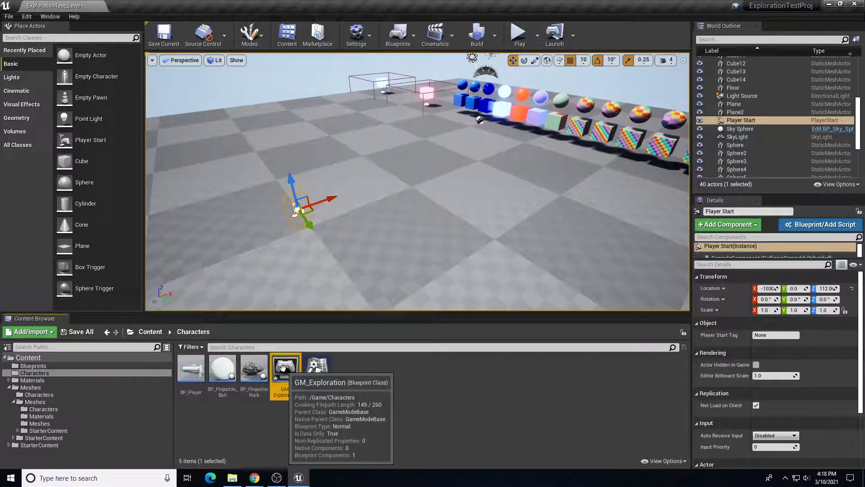
double_click(283, 368)
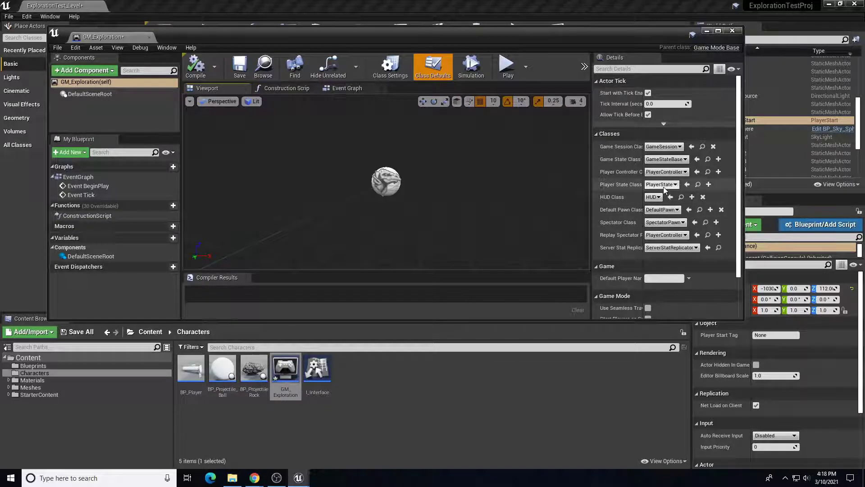
left_click(649, 213)
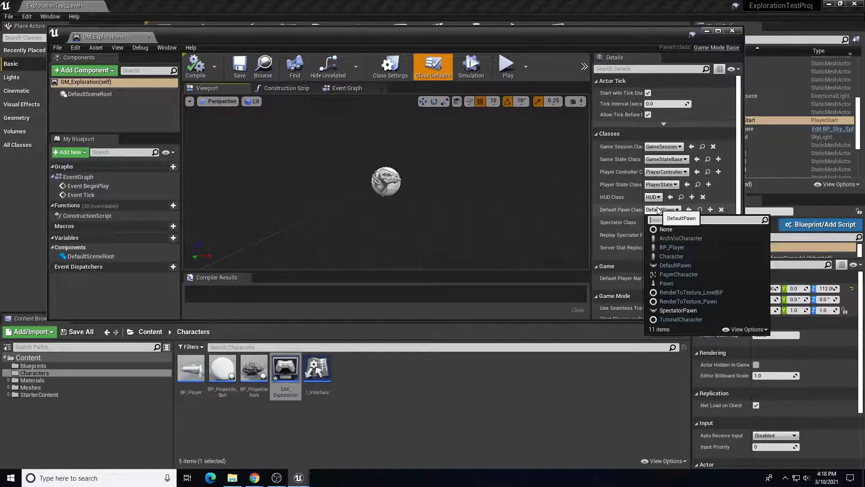
type("bp_")
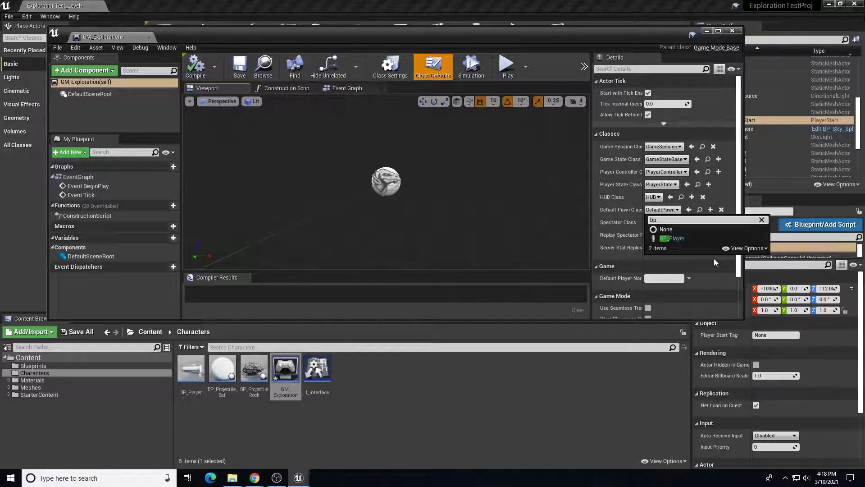
left_click(682, 238)
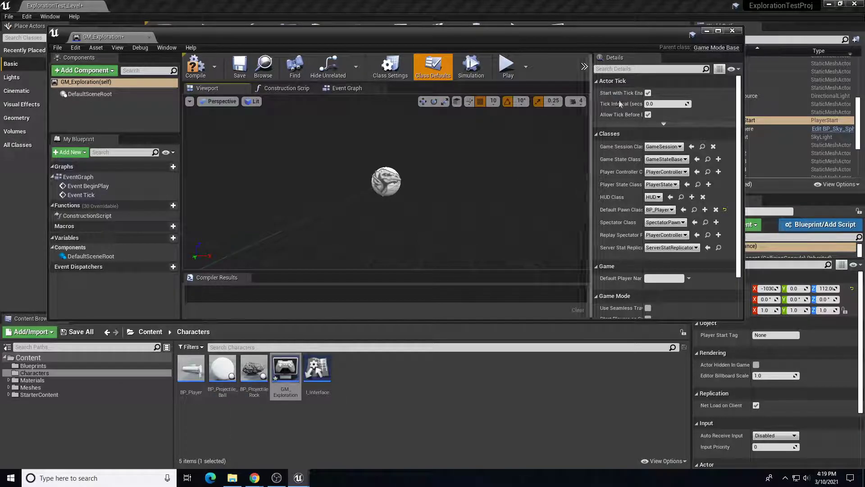
left_click(737, 32)
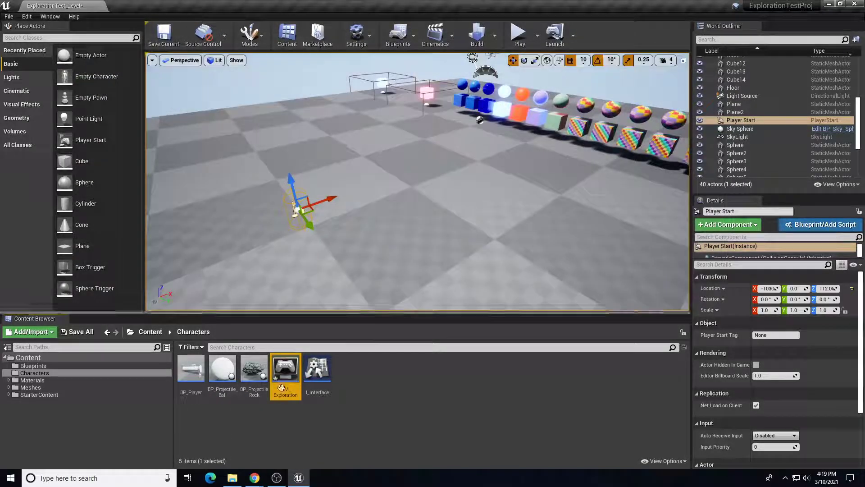
Reopen GM_Exploration and run a quick play-test of the level
double_click(286, 369)
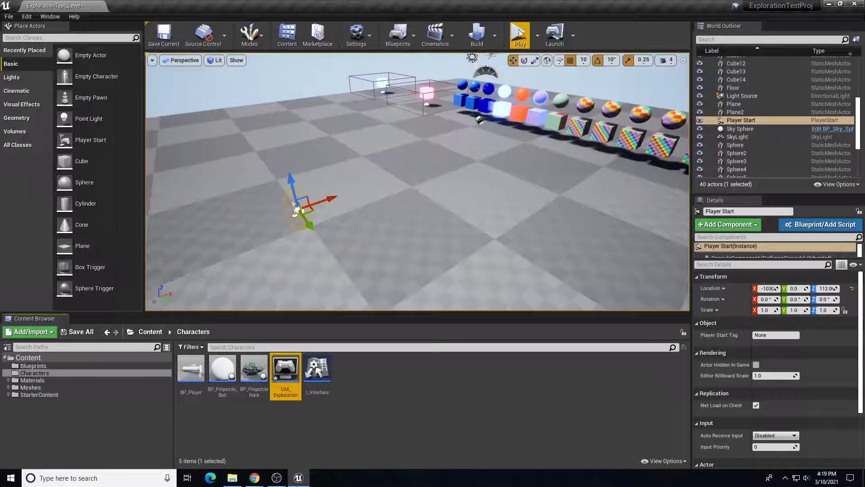
left_click(518, 34)
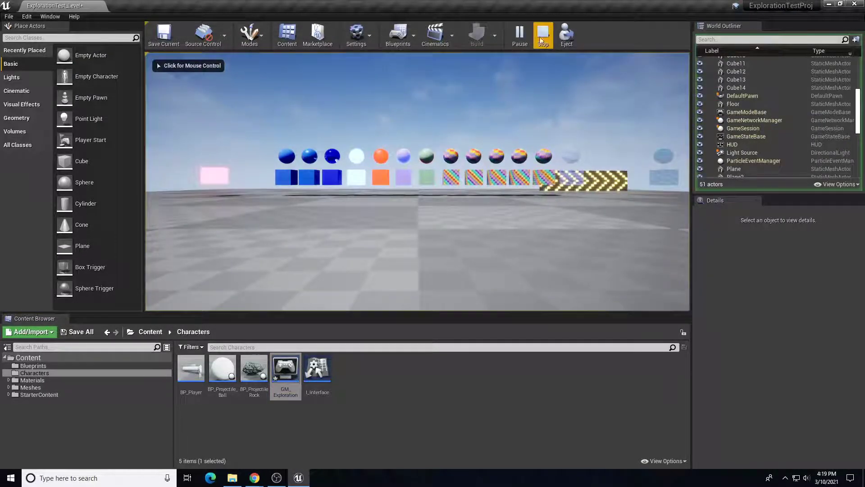
left_click(543, 33)
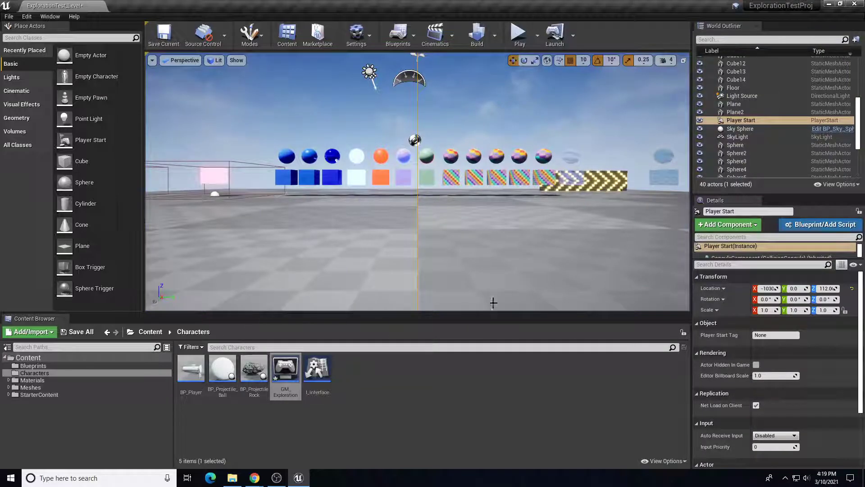
In Maps & Modes, set Default GameMode to GM_Exploration and both default maps to ExplorationTest_Level
left_click(362, 37)
left_click(377, 76)
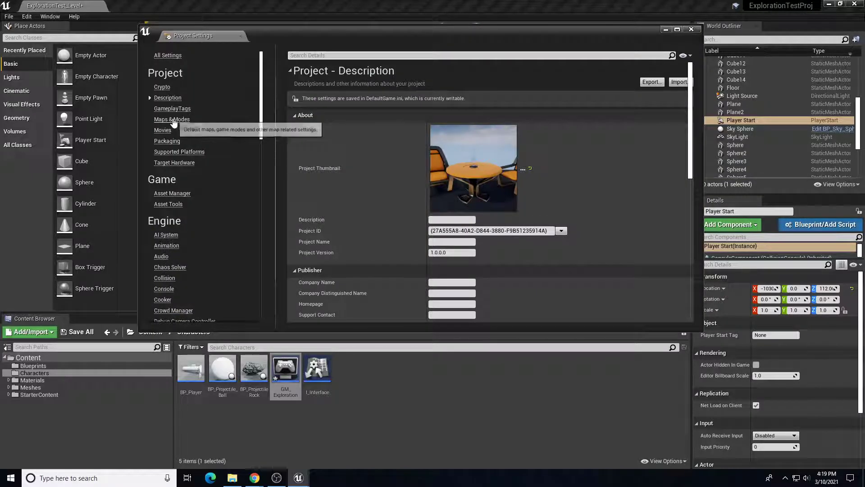
left_click(173, 120)
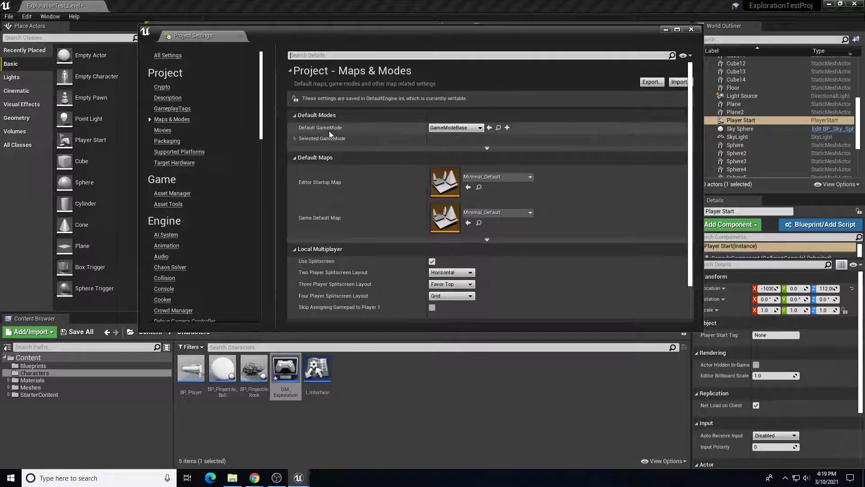
left_click(456, 128)
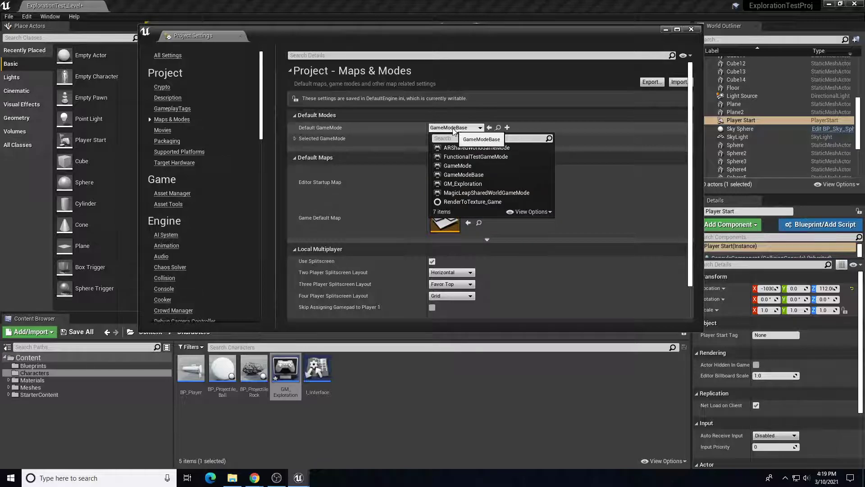
left_click(458, 184)
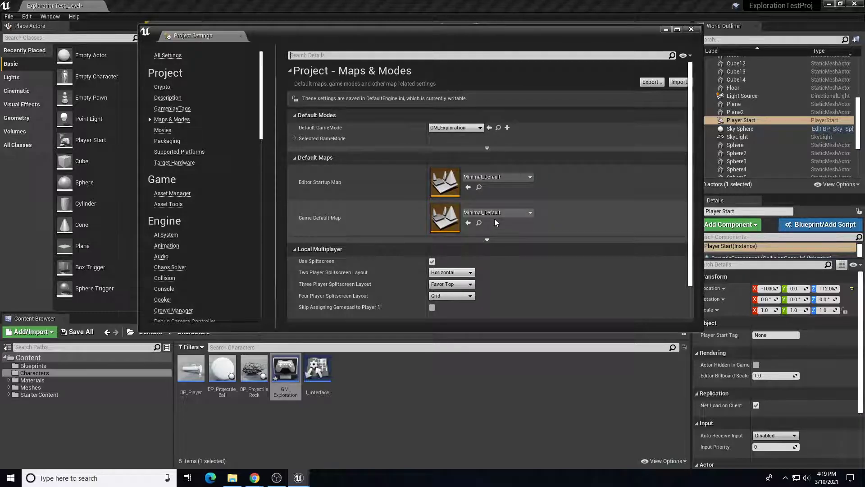
left_click(507, 175)
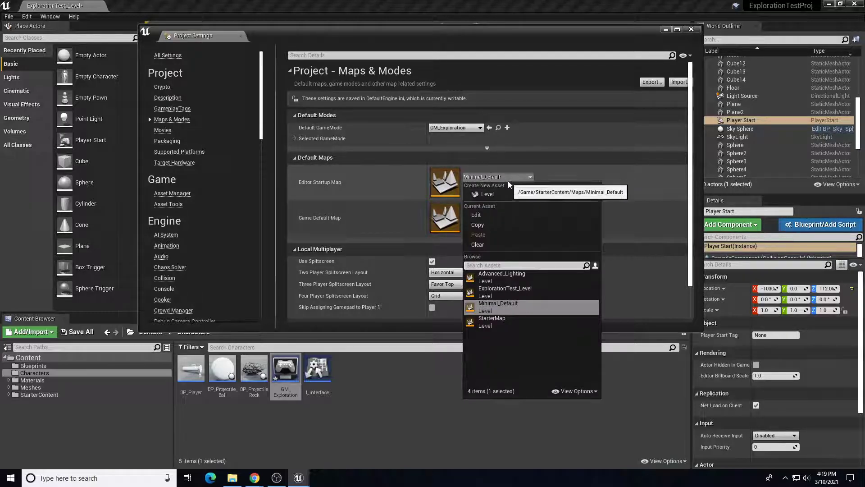
left_click(499, 290)
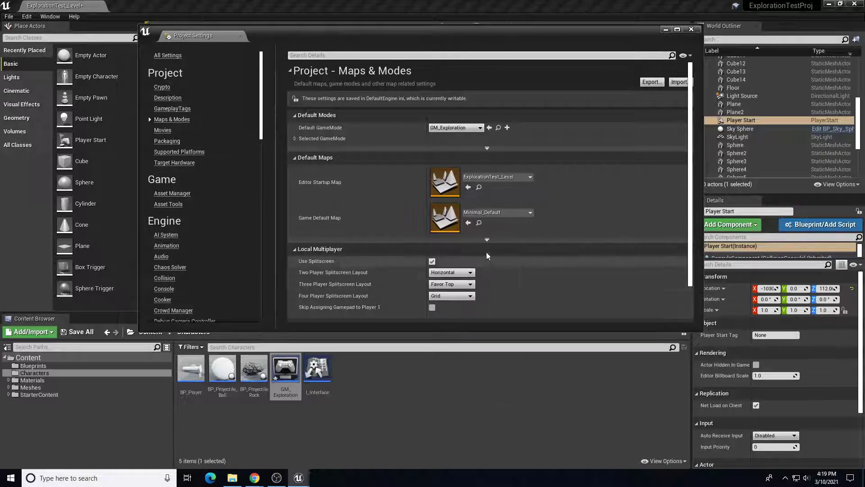
left_click(496, 212)
left_click(512, 325)
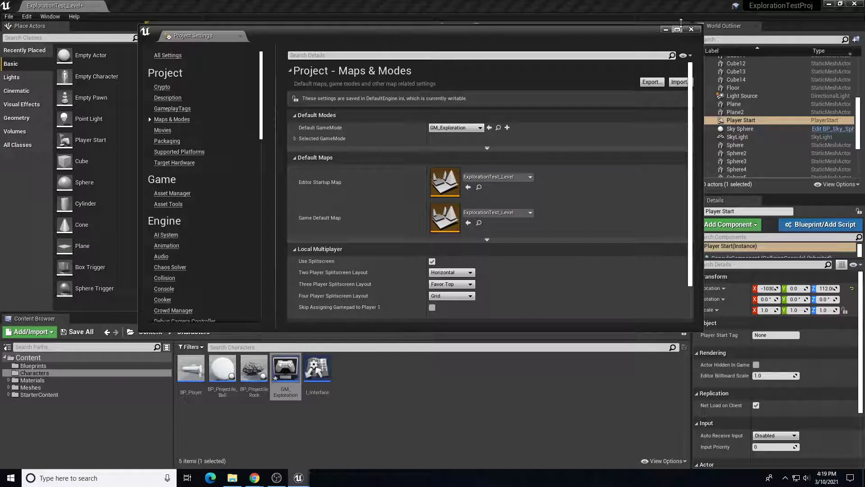
left_click(694, 29)
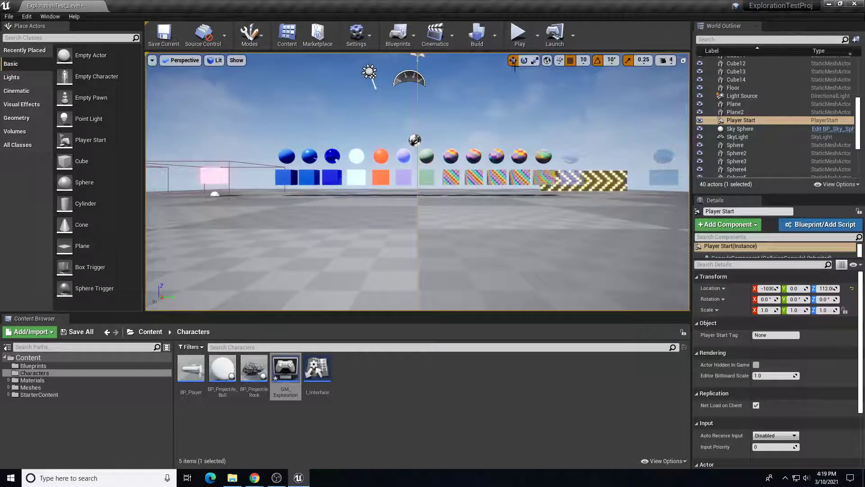
Play-test the level as the new player character, then stop with Esc
left_click(519, 37)
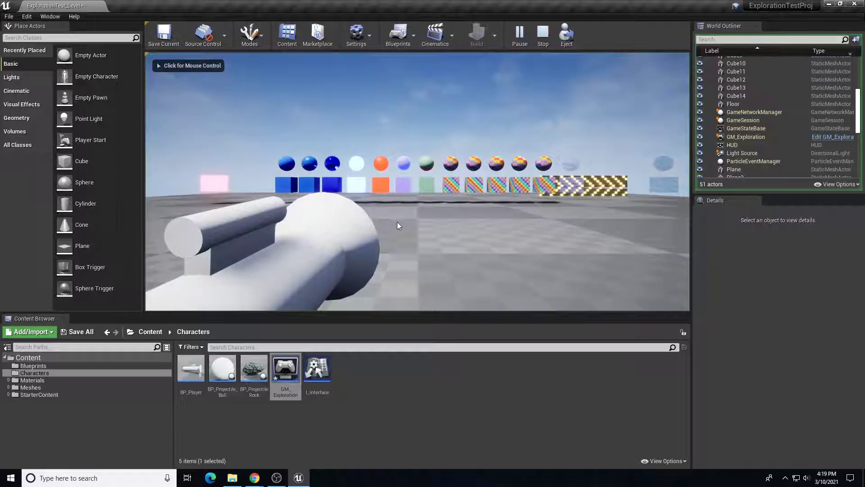
left_click(428, 216)
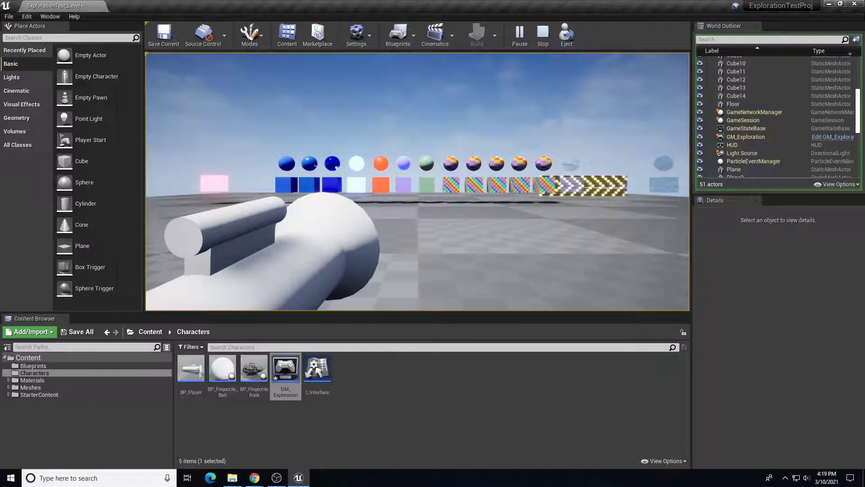
key("Escape")
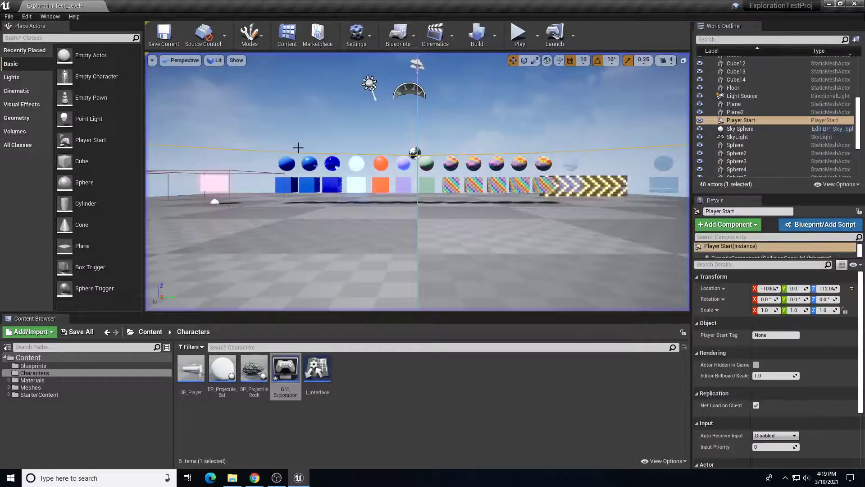
Show the Engine - Input page of Project Settings
left_click(357, 35)
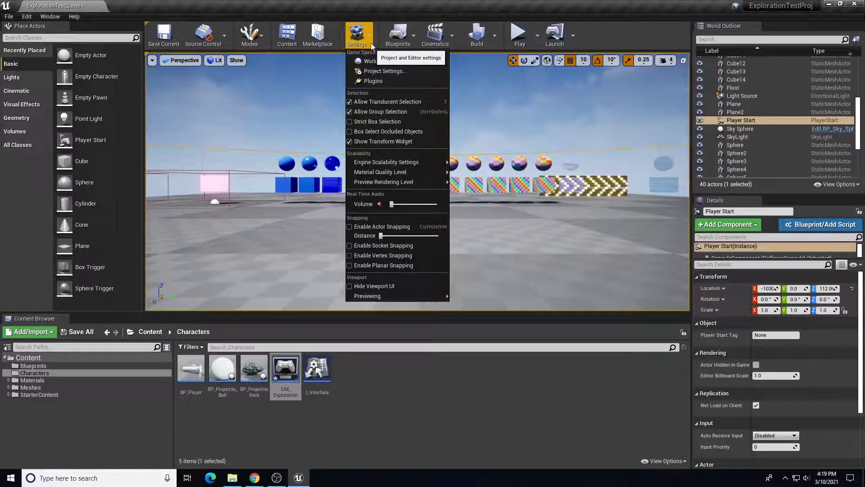
left_click(382, 72)
scroll(221, 205, "down", 5)
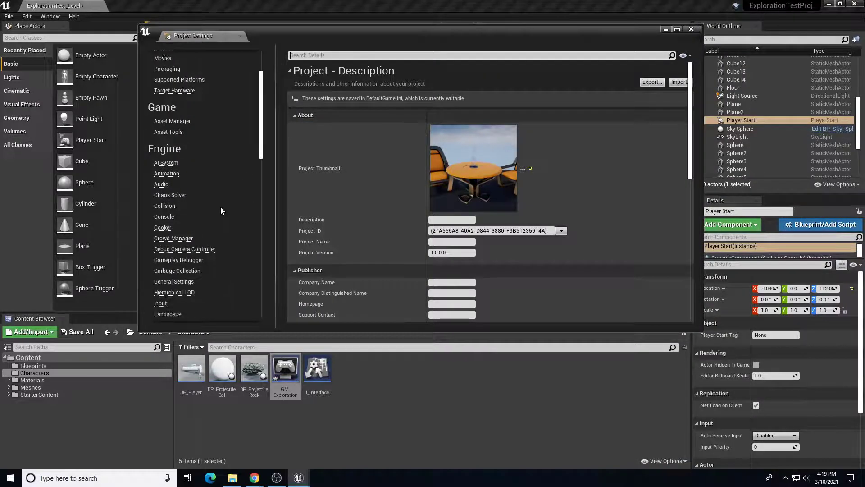
left_click(161, 232)
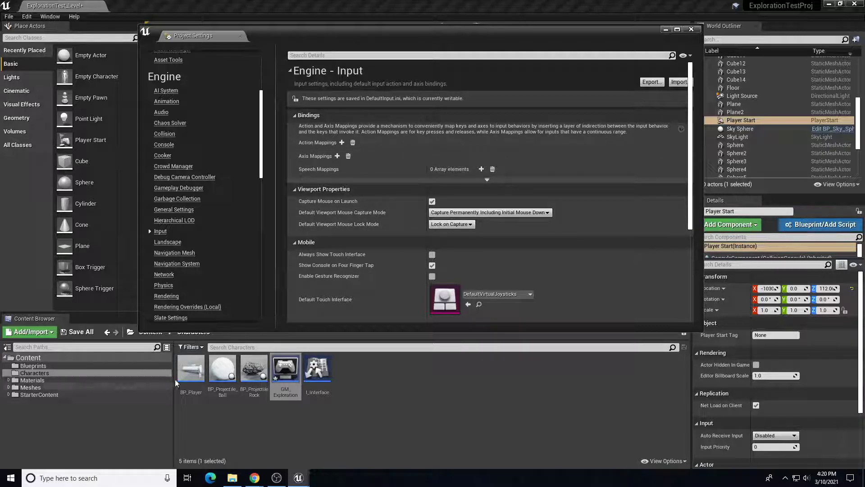
Open and compile BP_Player to flag the unknown inputs LookY, Jump, AltShoot and Shoot
double_click(190, 373)
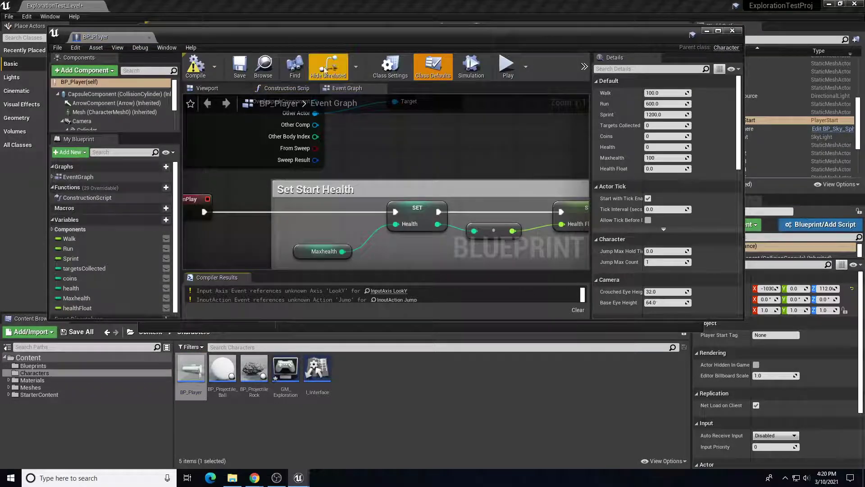
left_click(215, 91)
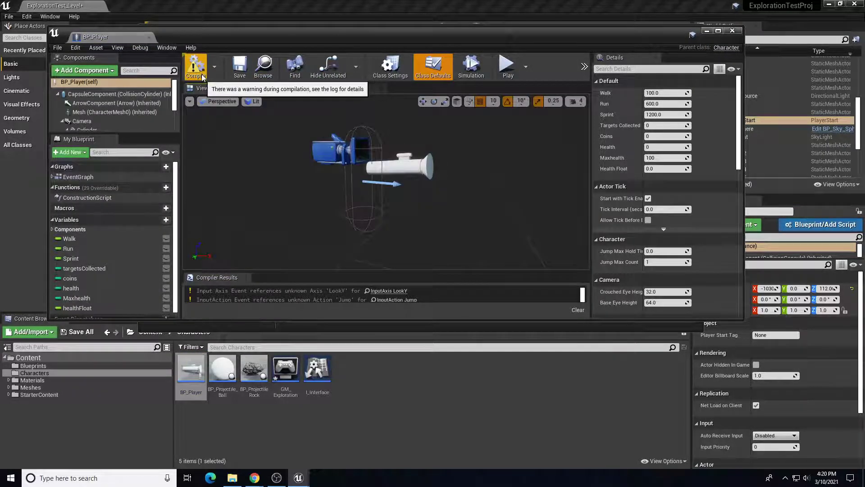
left_click_drag(428, 319, 356, 411)
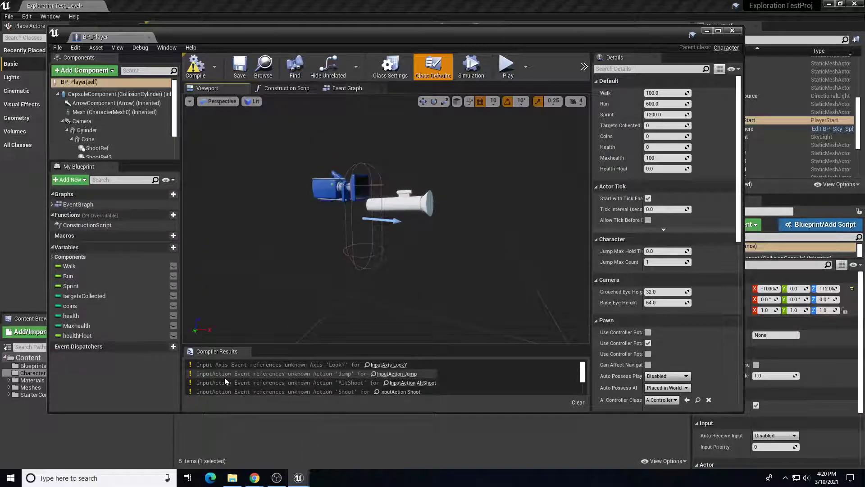
Show BP_Player's Event Graph and place the Project Settings window beside it
left_click(346, 89)
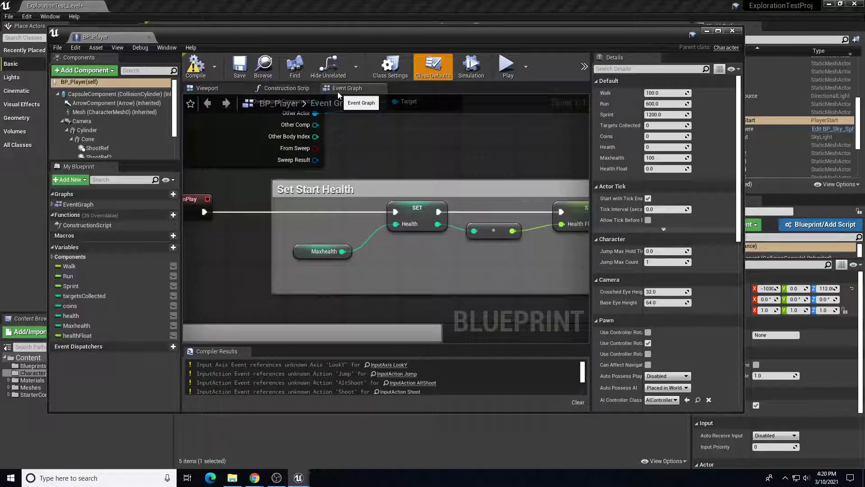
scroll(292, 189, "down", 4)
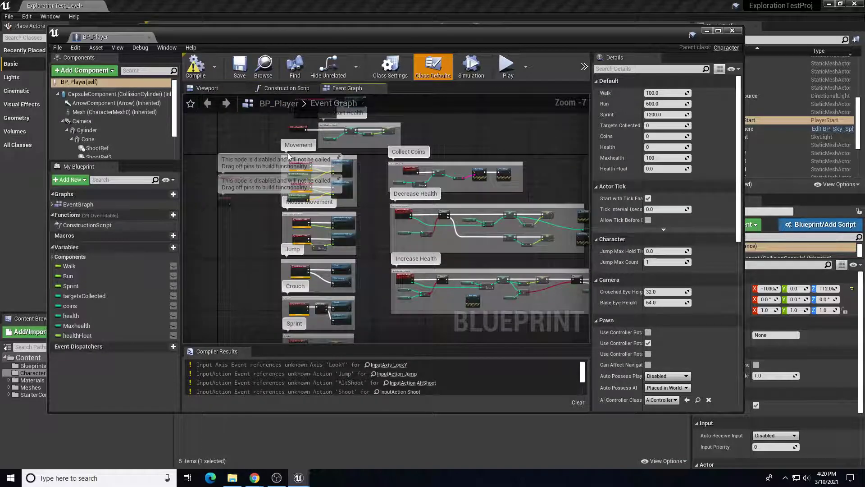
scroll(283, 194, "up", 3)
right_click_drag(283, 194, 260, 144)
left_click_drag(399, 40, 237, 54)
left_click_drag(613, 32, 769, 31)
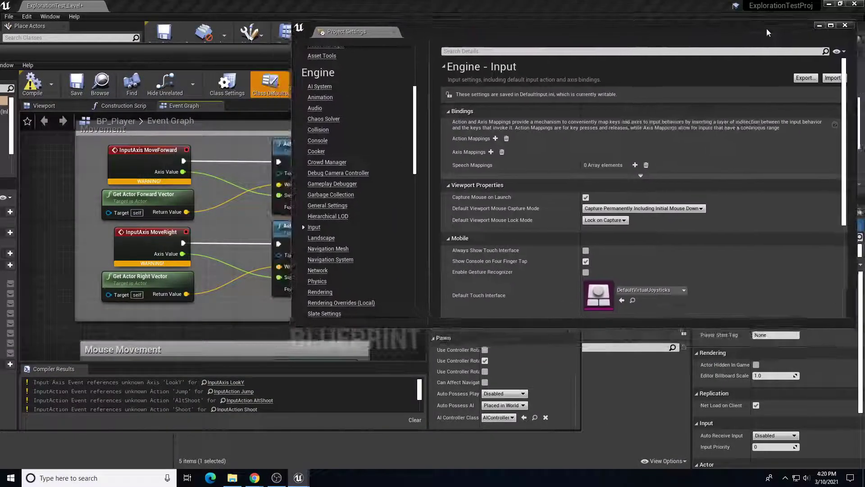
Bind the MoveForward axis mapping to W and to S at scale -1.0
left_click(490, 151)
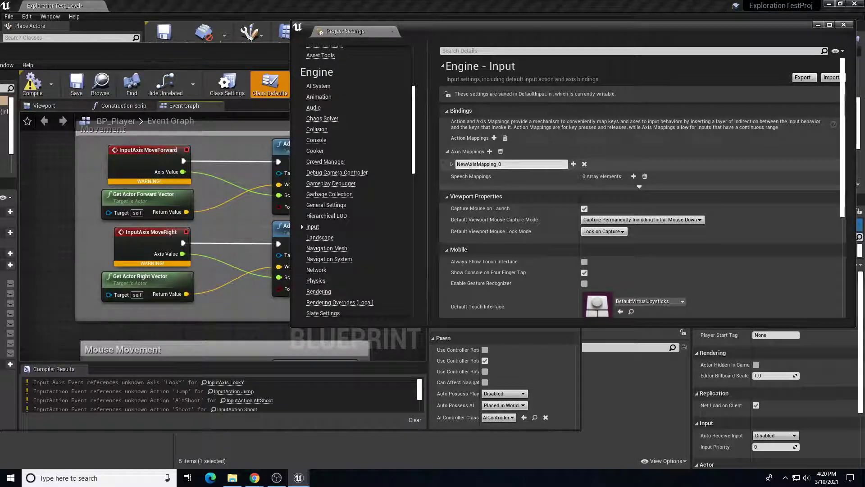
double_click(475, 165)
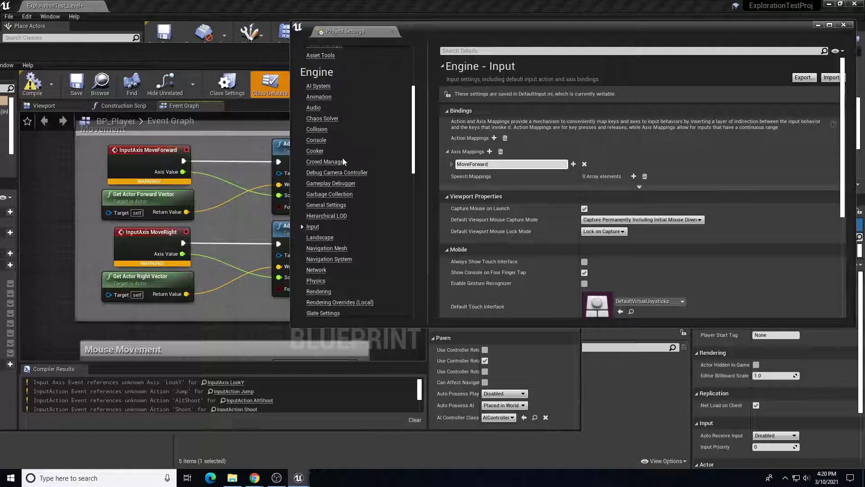
left_click(574, 164)
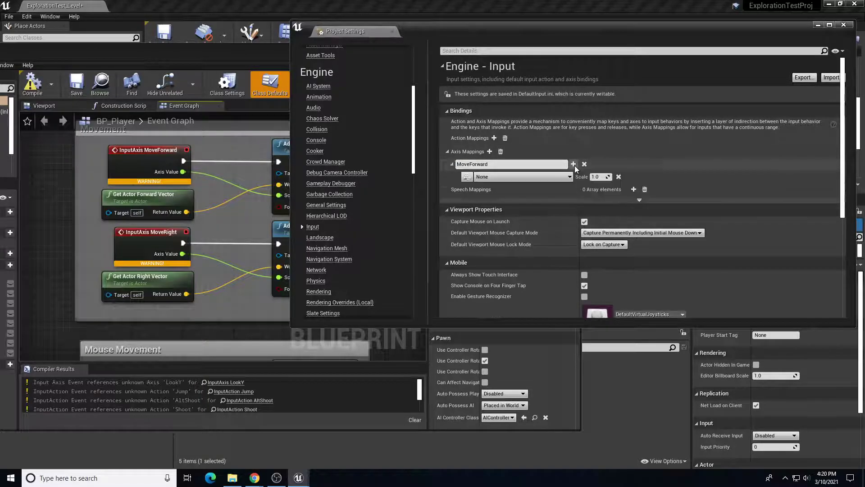
left_click(512, 177)
type("w")
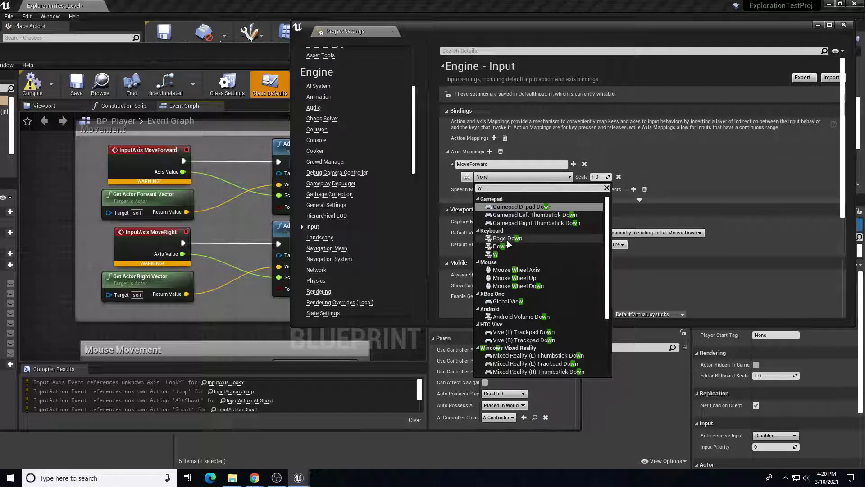
left_click(496, 255)
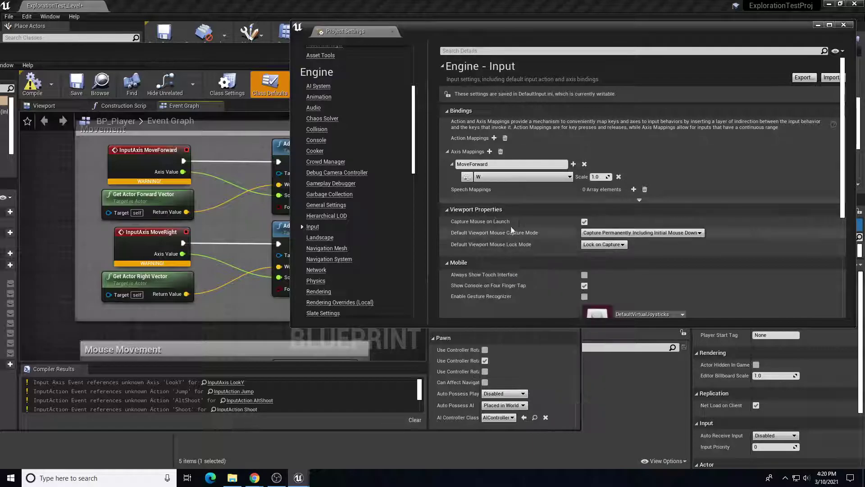
left_click(574, 165)
left_click(557, 189)
type("s")
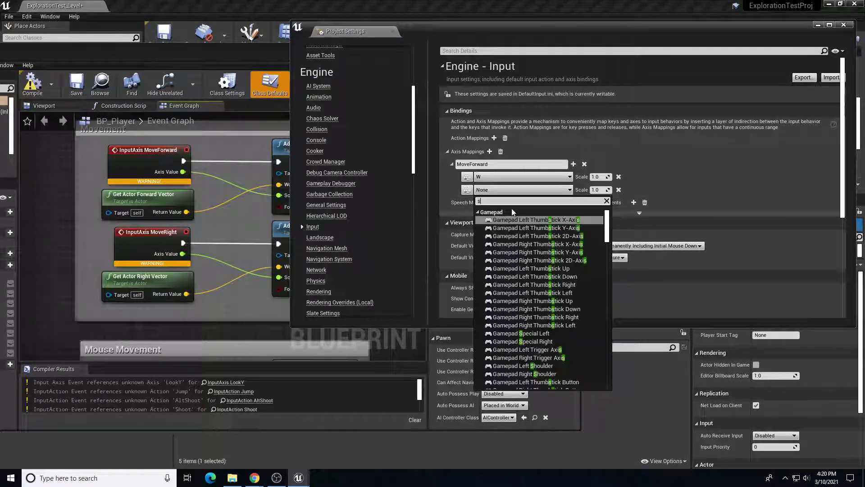
left_click_drag(608, 235, 615, 269)
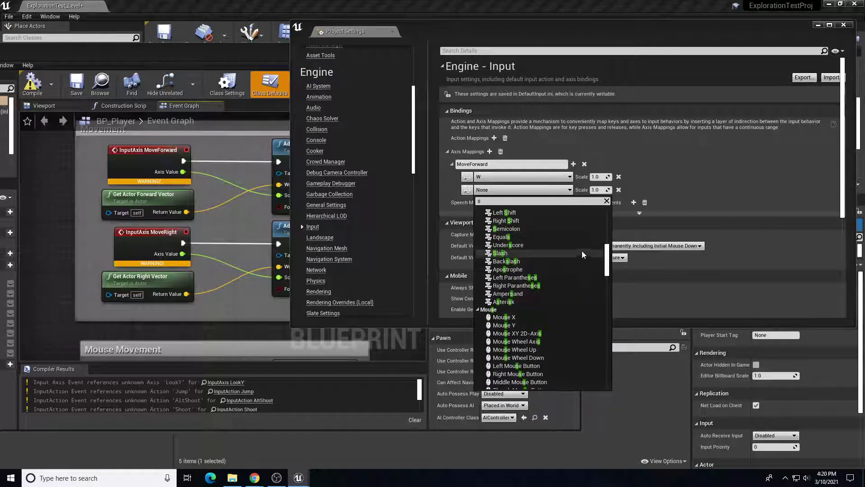
scroll(608, 261, "up", 5)
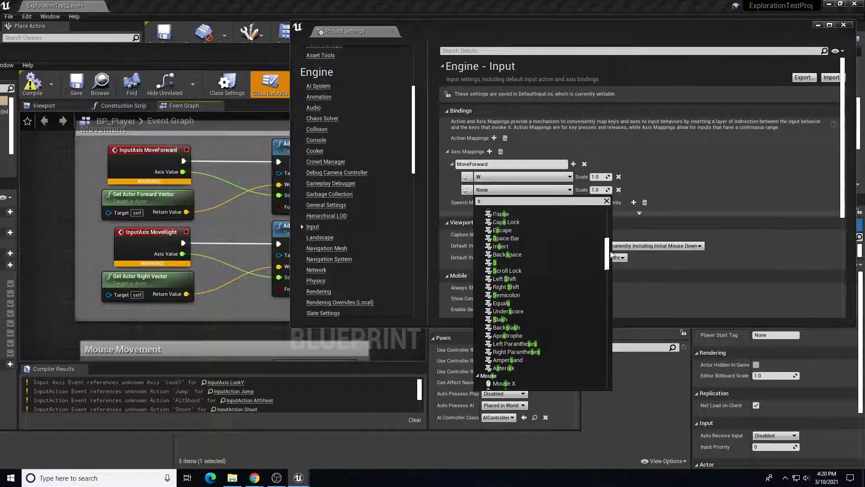
left_click(501, 268)
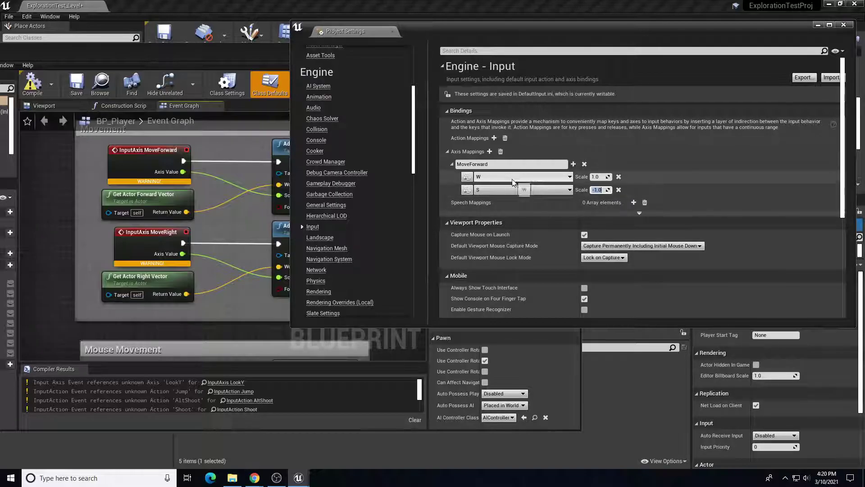
Add a MoveRight axis mapping bound to D and to A at scale -1.0
left_click(490, 152)
left_click(478, 202)
type("MoveRight")
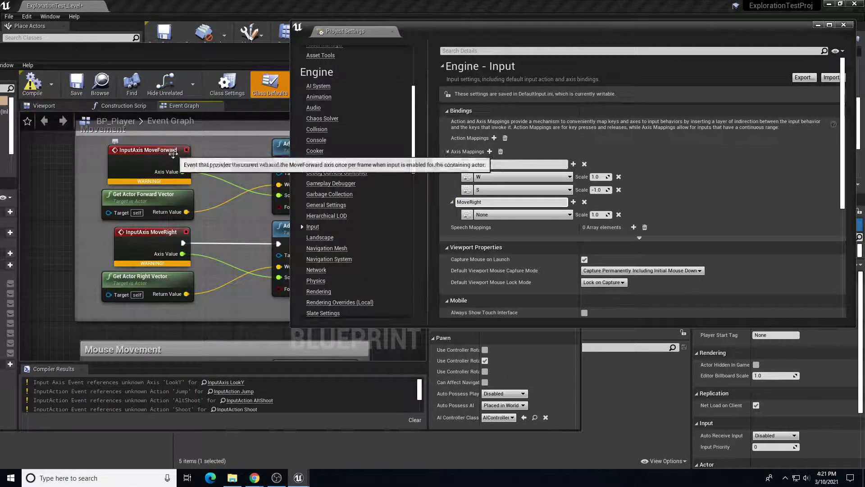
left_click(550, 215)
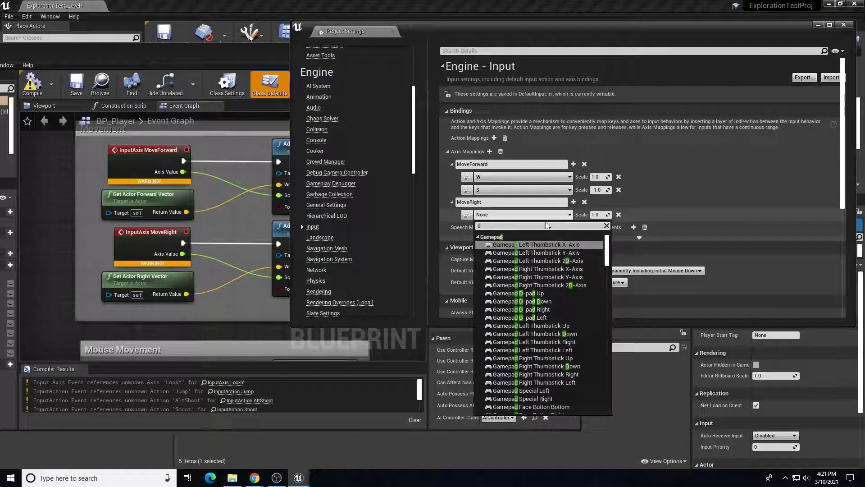
type("d")
left_click_drag(606, 263, 606, 289)
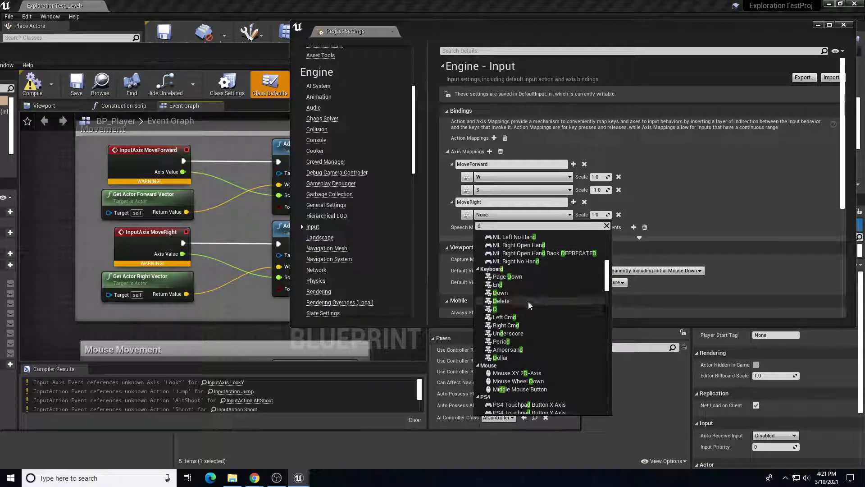
left_click(515, 309)
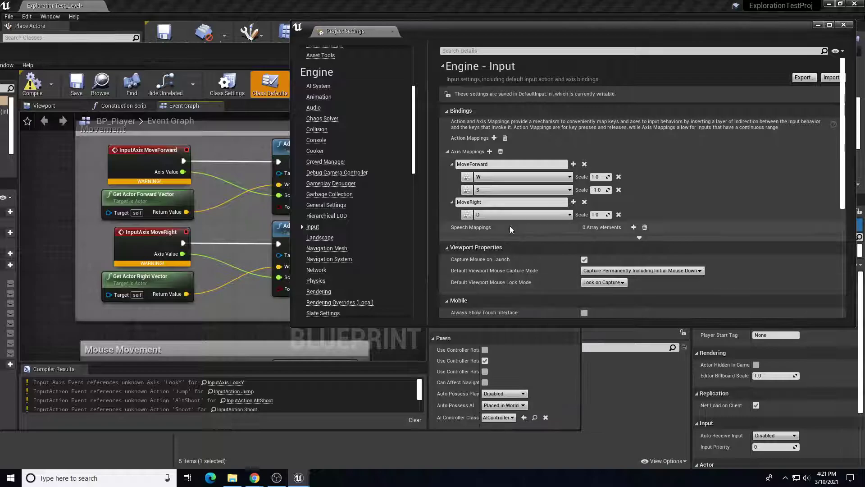
left_click(574, 202)
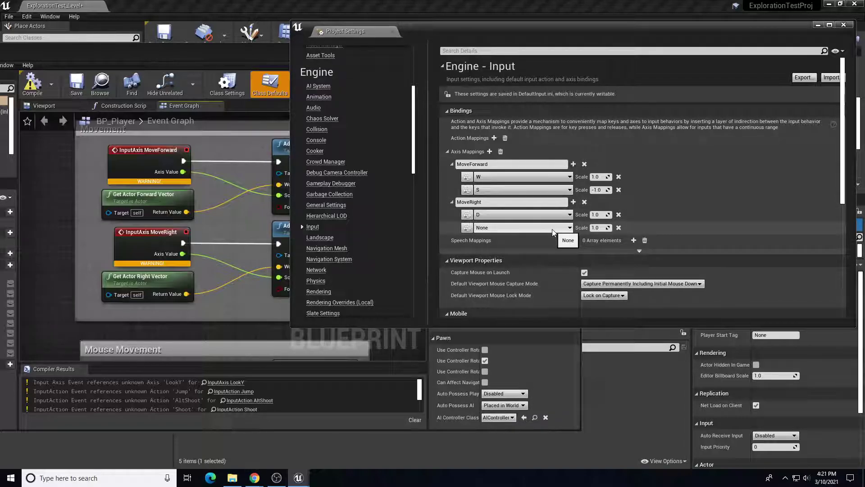
left_click(552, 229)
type("a")
scroll(608, 289, "down", 5)
scroll(609, 289, "down", 3)
left_click(539, 286)
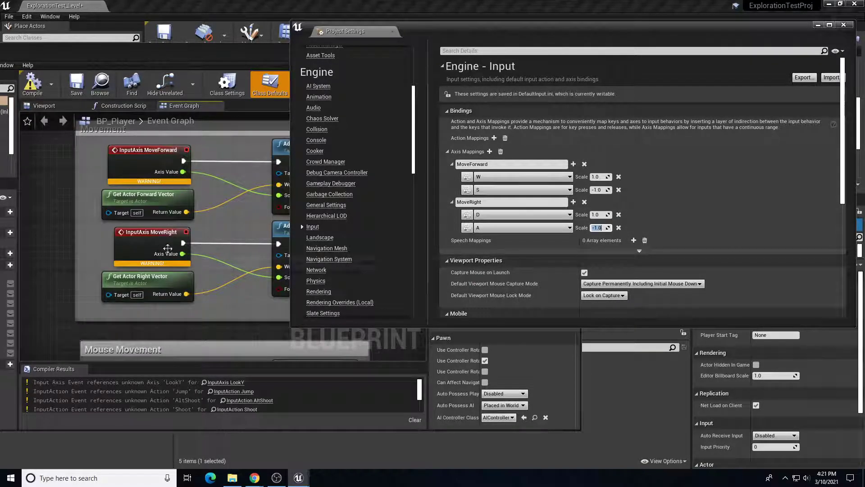
right_click_drag(179, 349, 199, 155)
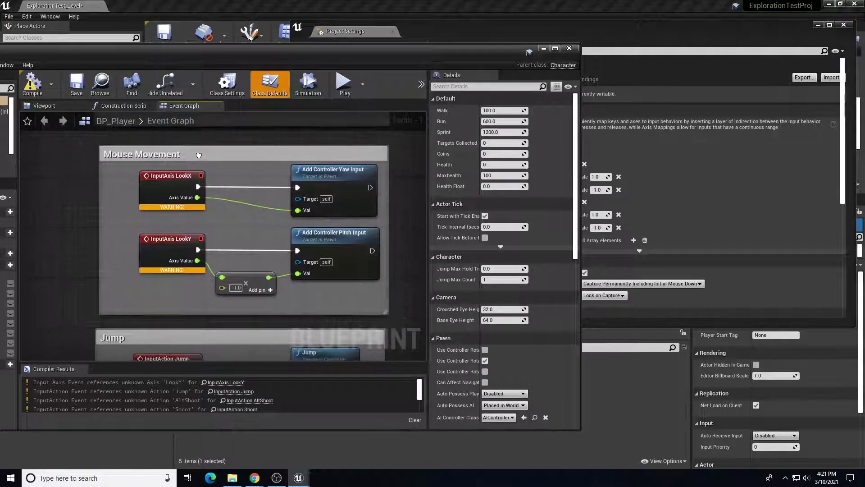
Add a LookX axis mapping bound to Mouse X
left_click(708, 70)
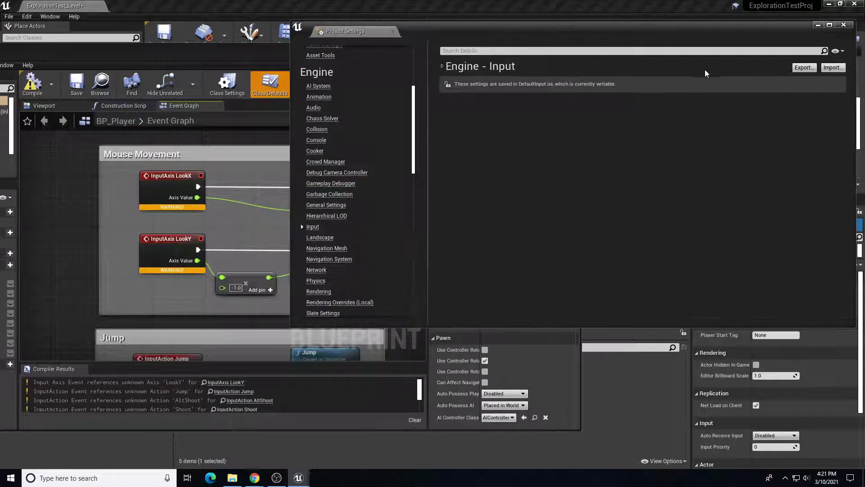
left_click(442, 66)
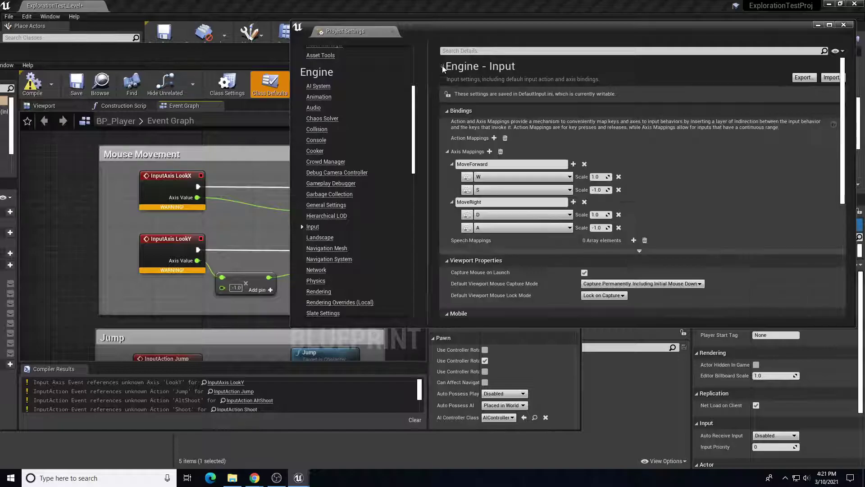
left_click(489, 152)
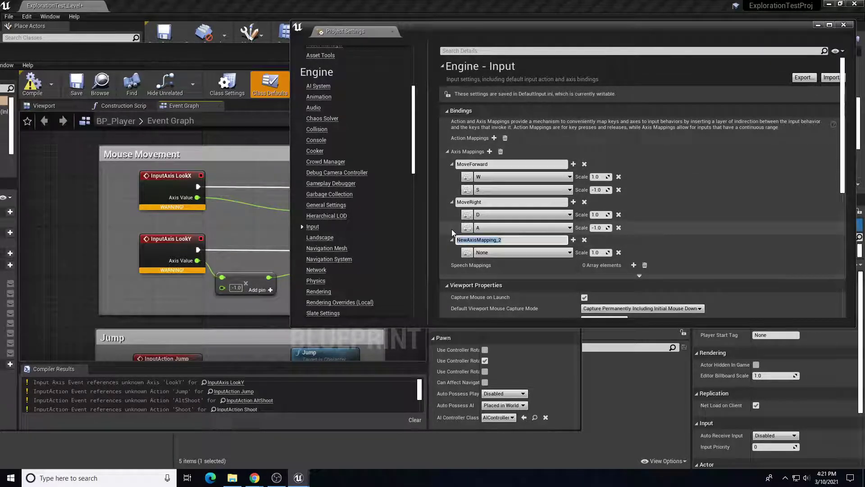
type("LookX")
left_click(562, 253)
type("mouse")
left_click(552, 283)
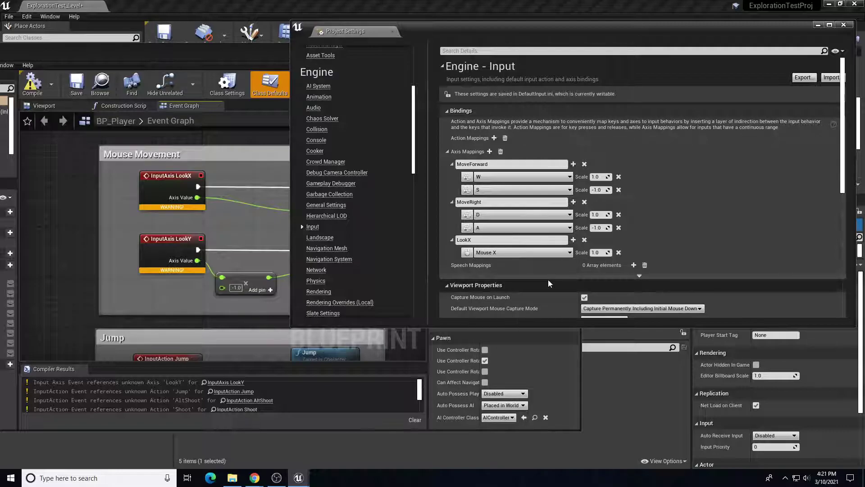
Add a LookY axis mapping bound to Mouse Y, then check the graph's Jump events
left_click(489, 151)
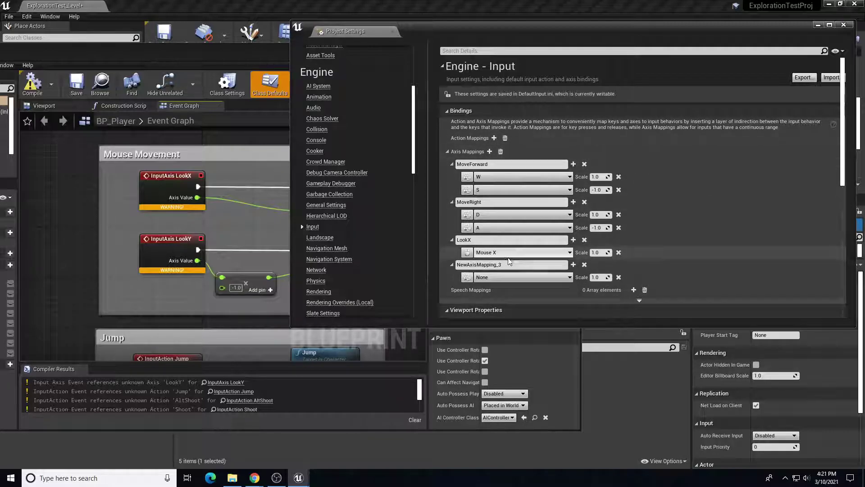
left_click(491, 278)
type("m")
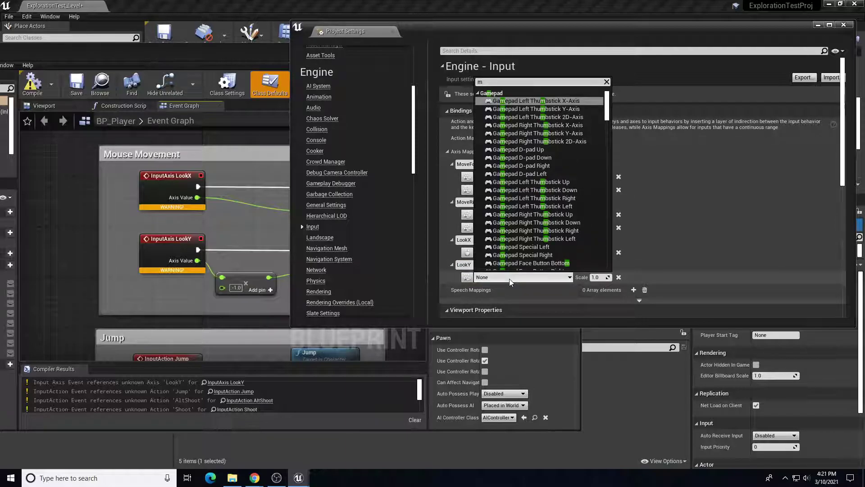
type("ous")
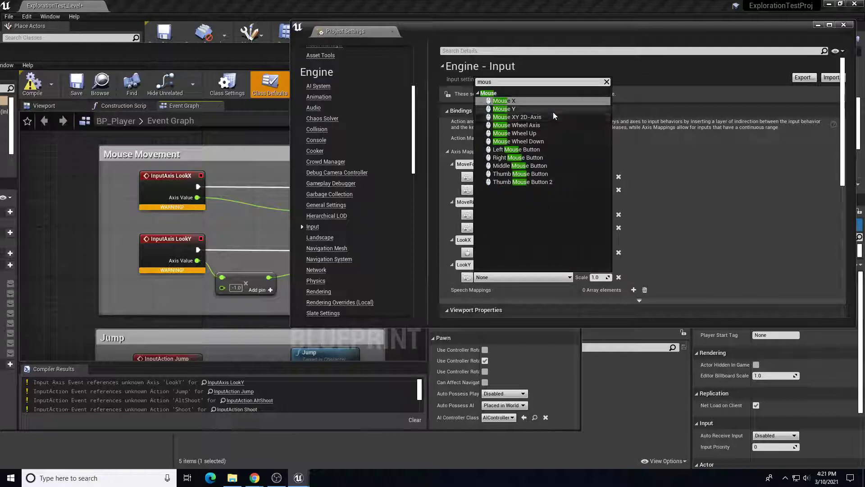
left_click(553, 111)
scroll(489, 124, "down", 2)
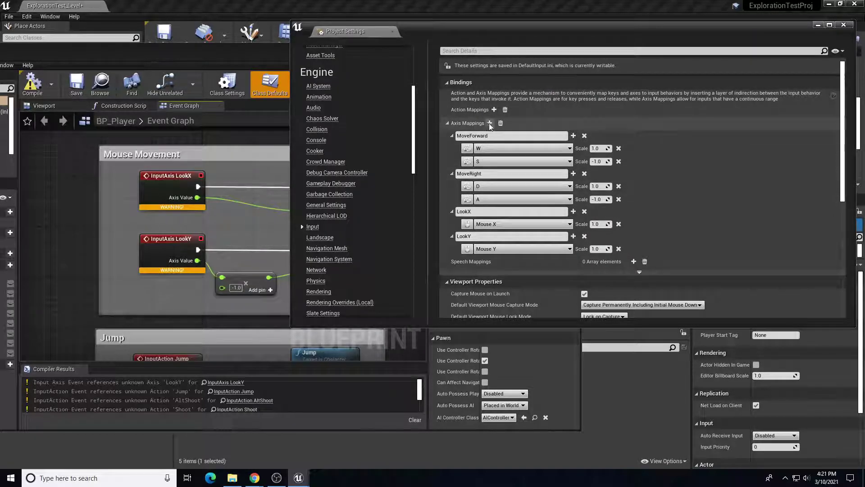
right_click_drag(105, 318, 131, 169)
left_click(685, 51)
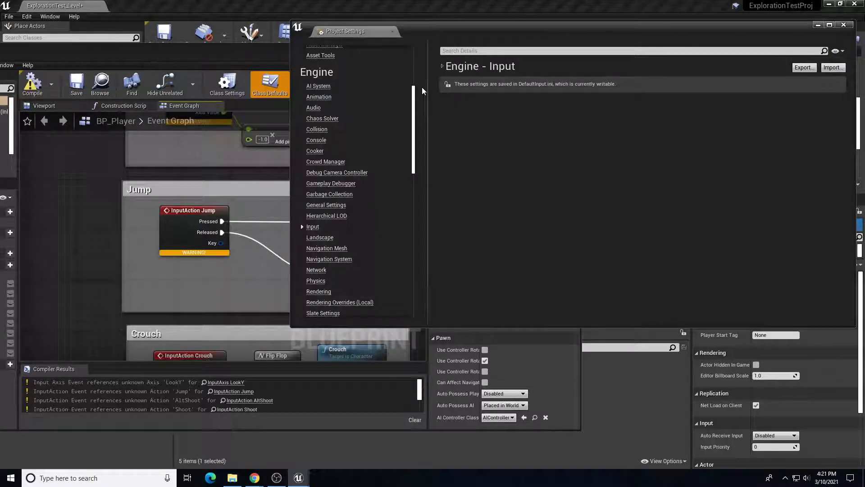
Add a Jump action mapping bound to Space Bar
left_click(442, 66)
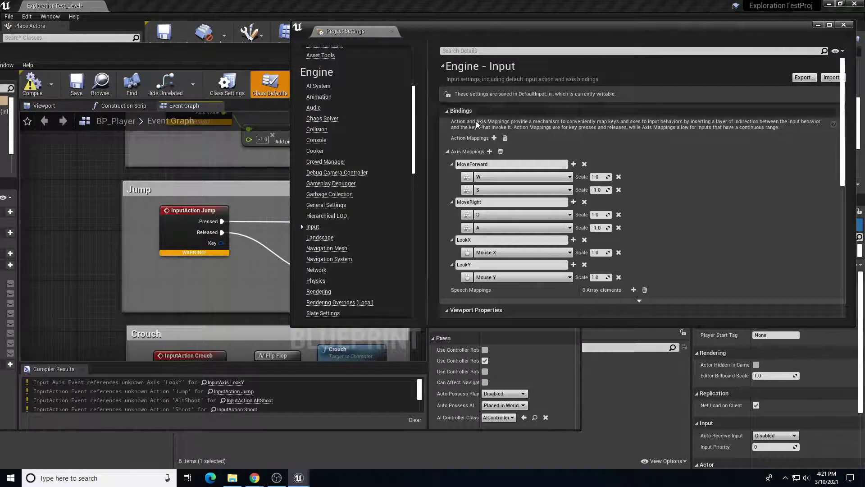
left_click(494, 138)
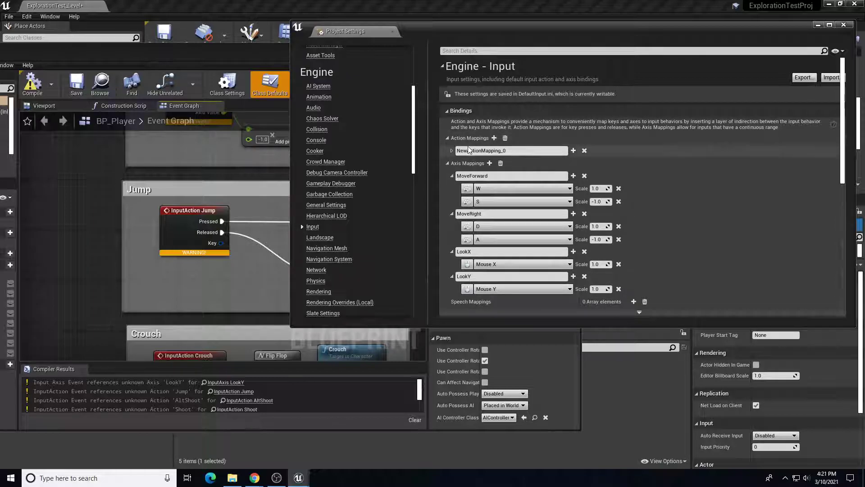
left_click(513, 149)
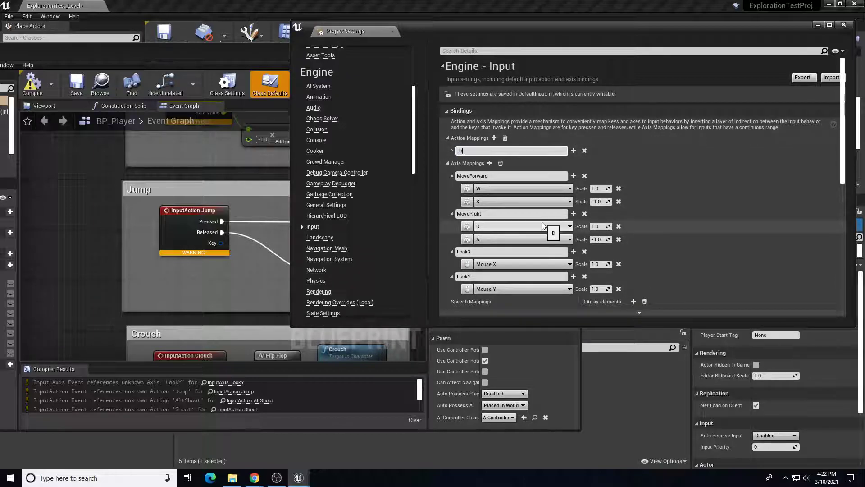
left_click(573, 150)
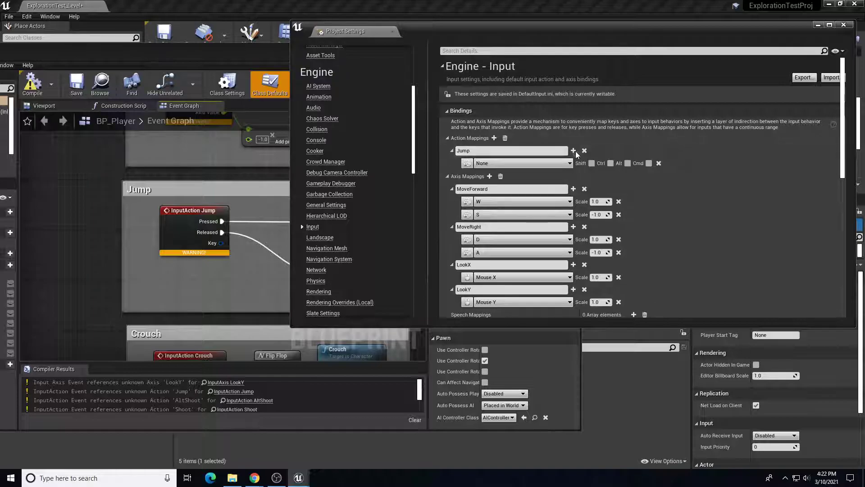
left_click(556, 165)
type("space")
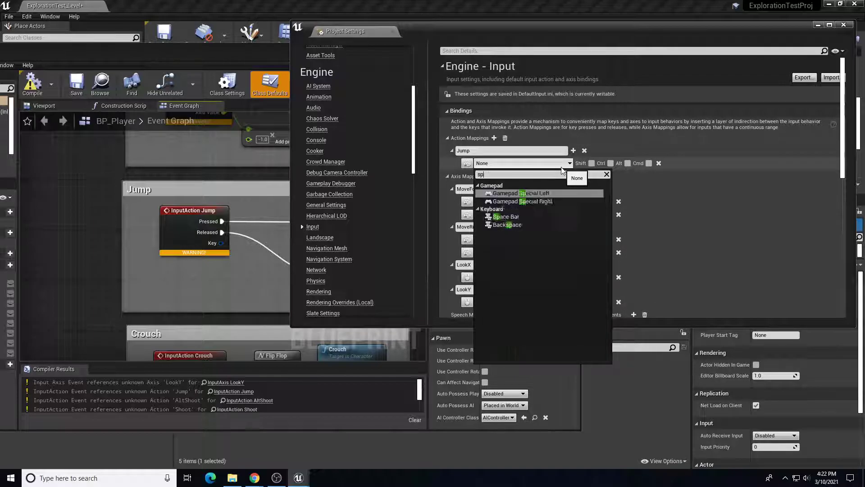
left_click(520, 194)
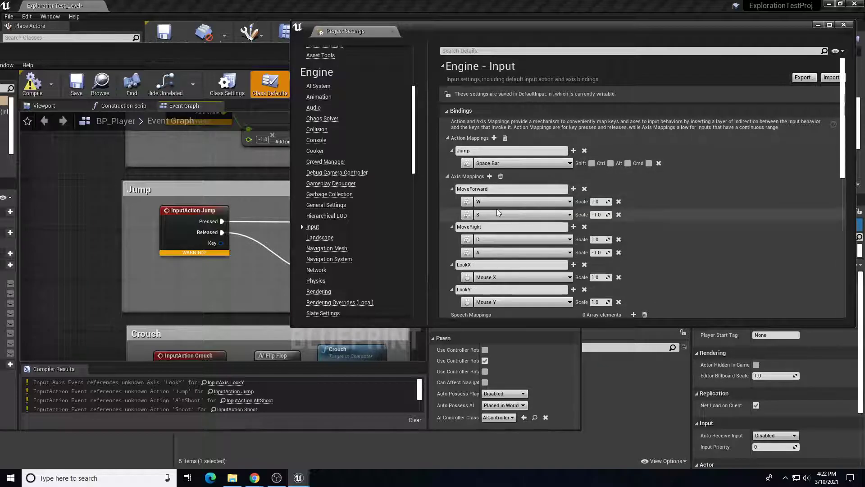
Pan BP_Player's event graph to review the Jump and Shoot spawning nodes
right_click_drag(87, 307, 39, 150)
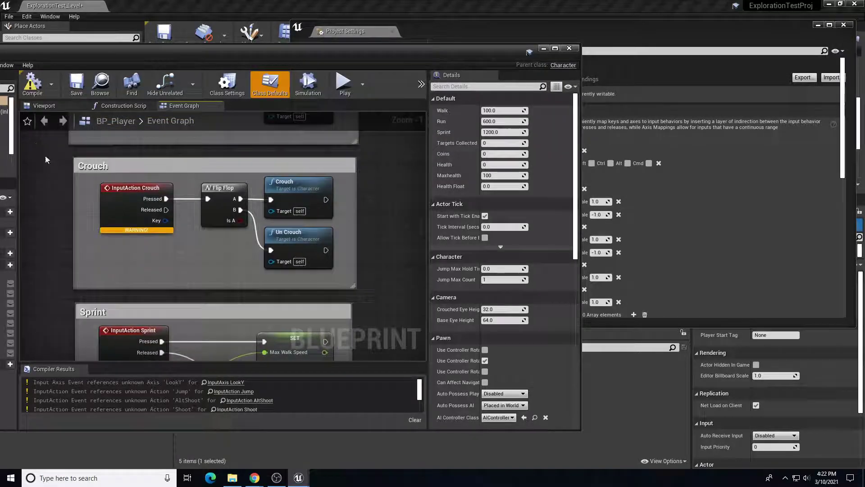
mouse_move(383, 238)
right_mouse_down()
mouse_move(257, 286)
mouse_move(194, 361)
mouse_move(84, 180)
mouse_move(91, 240)
right_mouse_up()
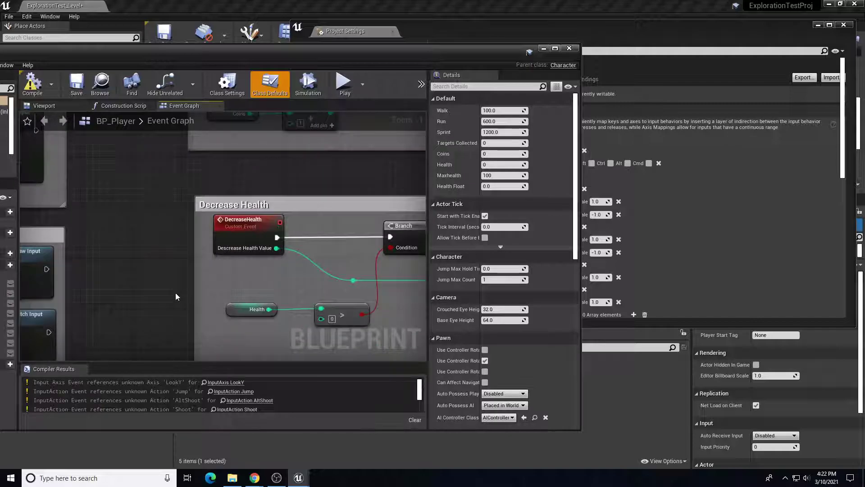
scroll(183, 262, "down", 7)
scroll(182, 262, "up", 2)
scroll(329, 231, "up", 3)
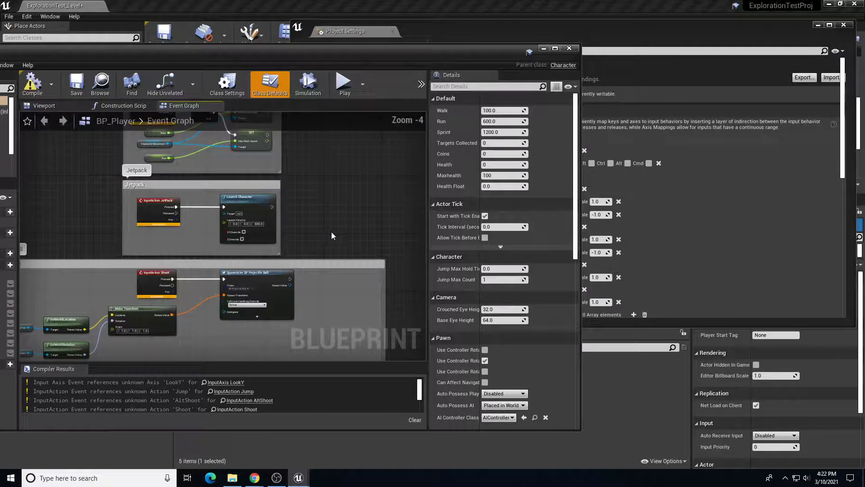
right_click_drag(401, 155, 537, 77)
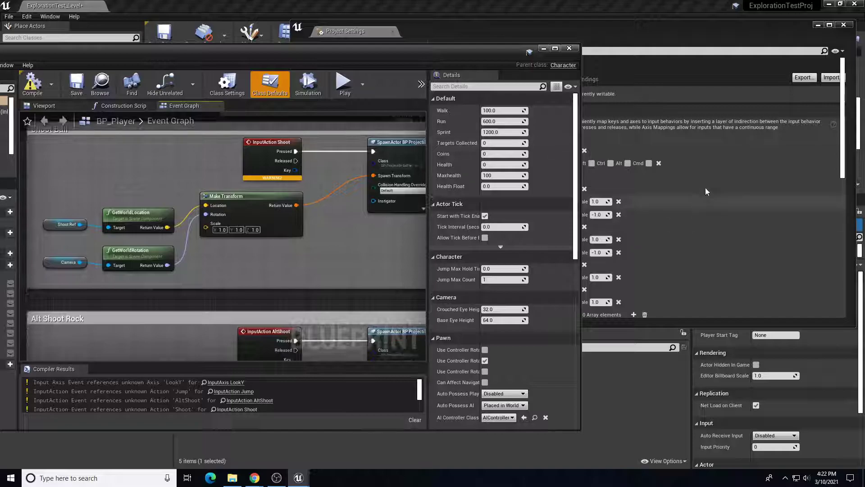
left_click(706, 51)
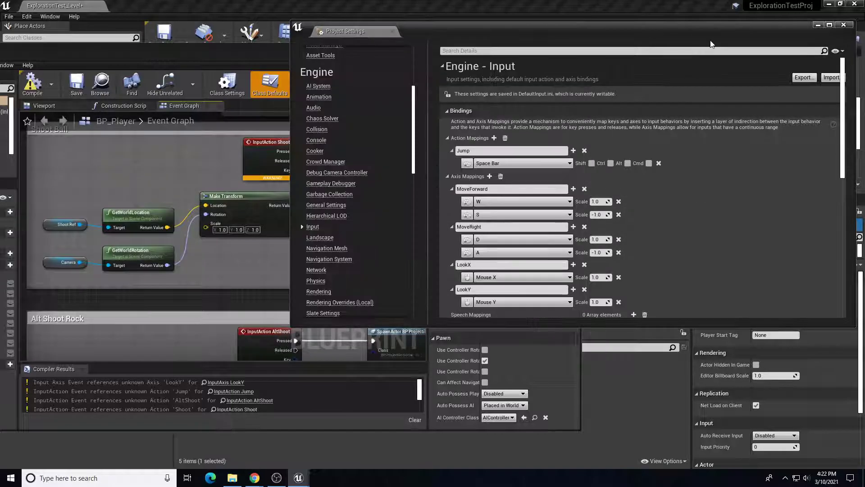
Add a Shoot action mapping bound to Left Mouse Button
left_click(494, 138)
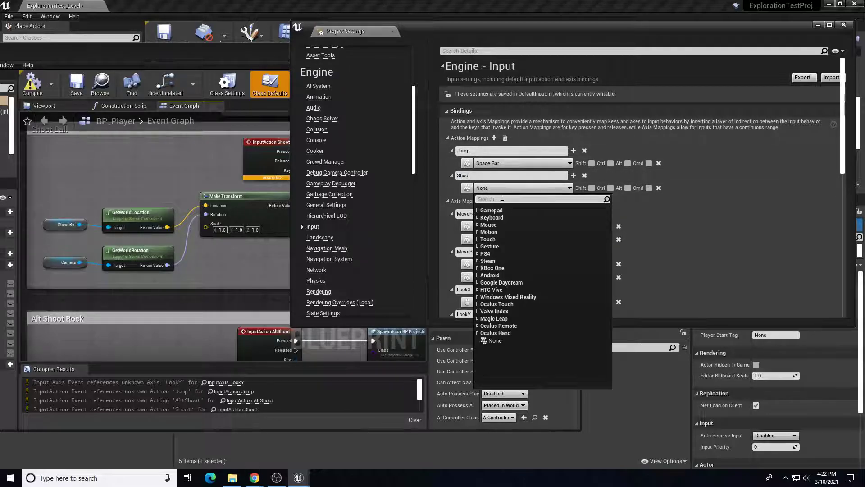
type("left mouse")
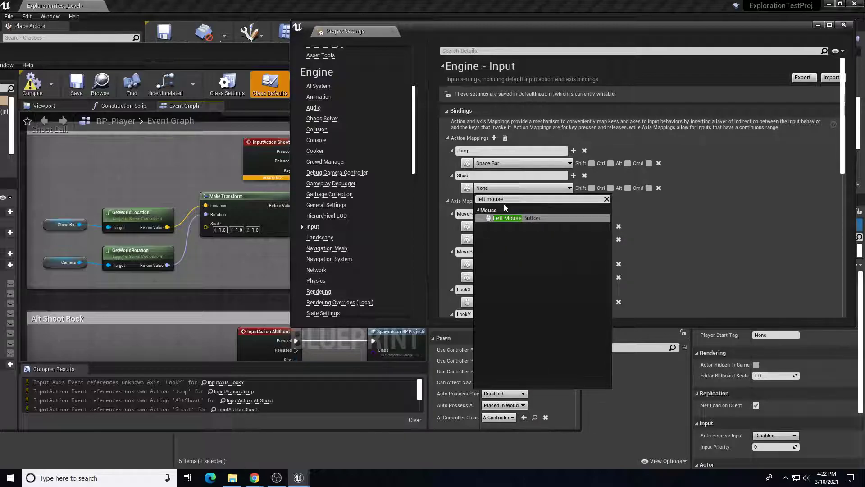
left_click(523, 218)
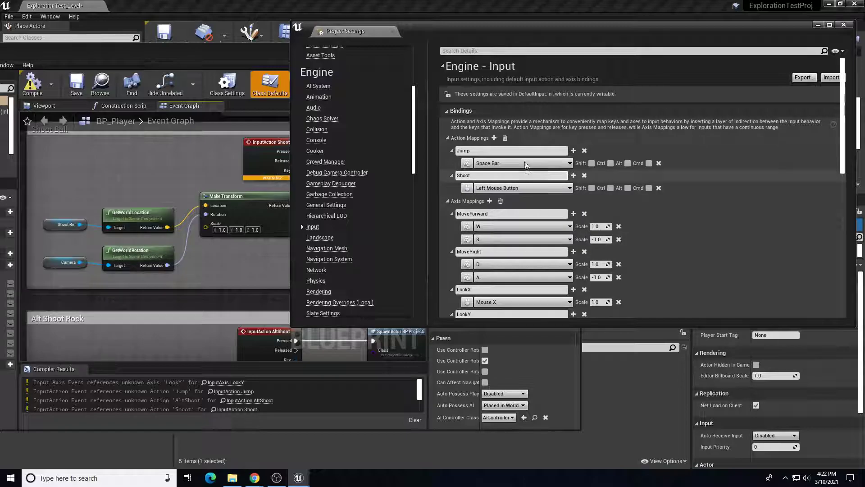
Add an AltShoot action mapping bound to Right Mouse Button
left_click(494, 139)
left_click(465, 200)
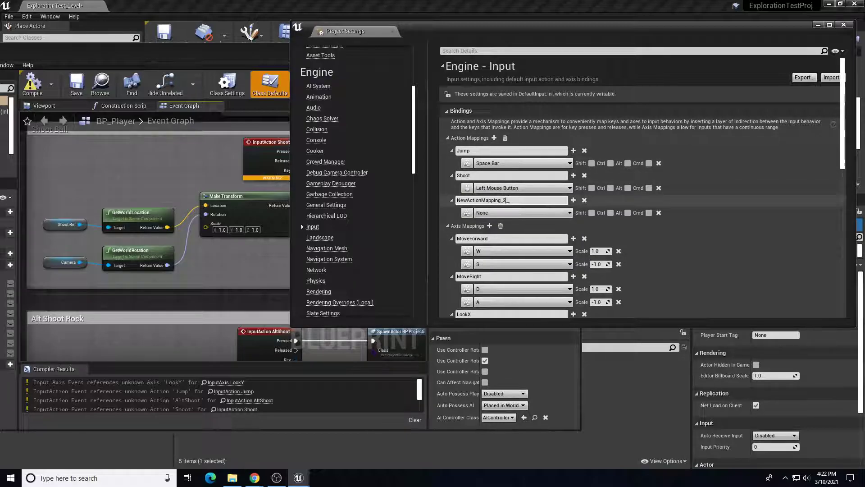
type("AltShoot")
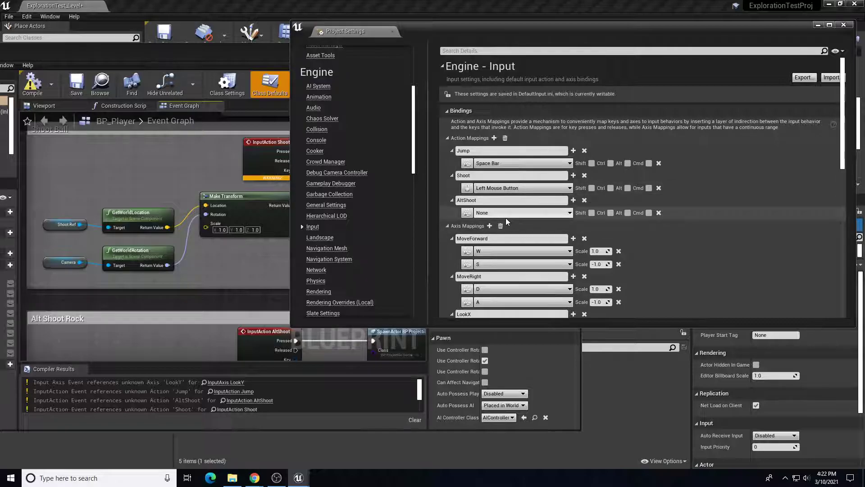
left_click(523, 213)
type("right mouse")
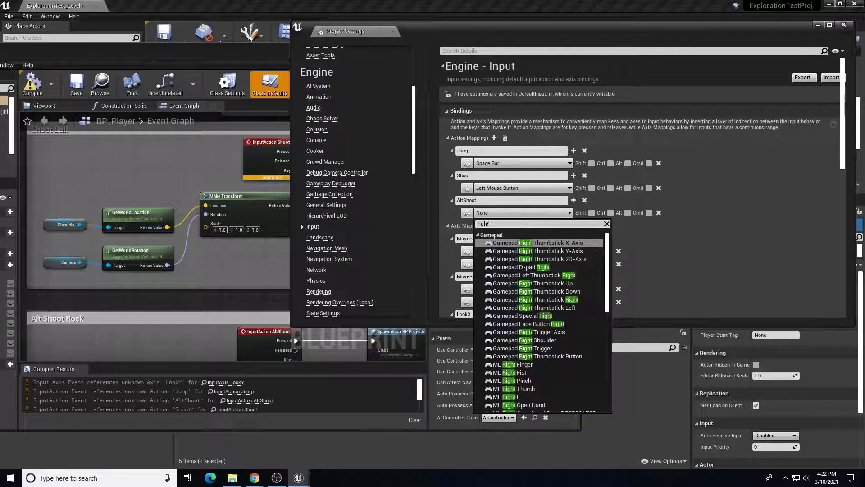
left_click(535, 242)
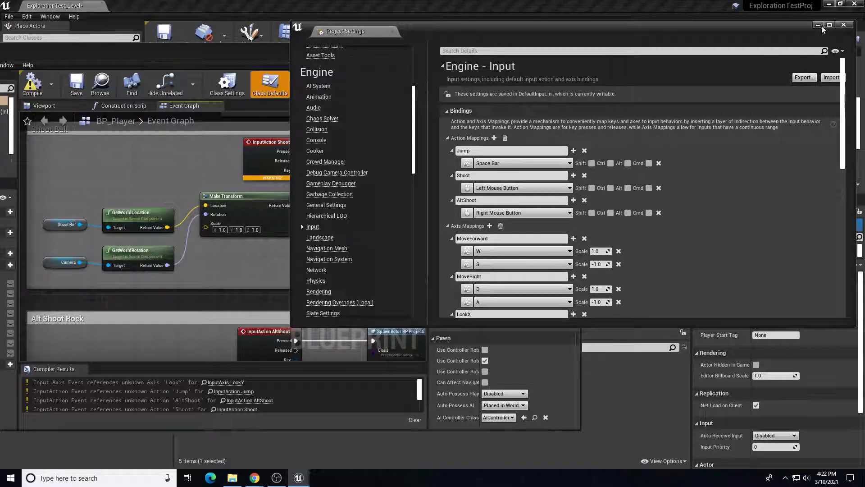
Close Project Settings, compile BP_Player and check the compiler results
left_click(843, 25)
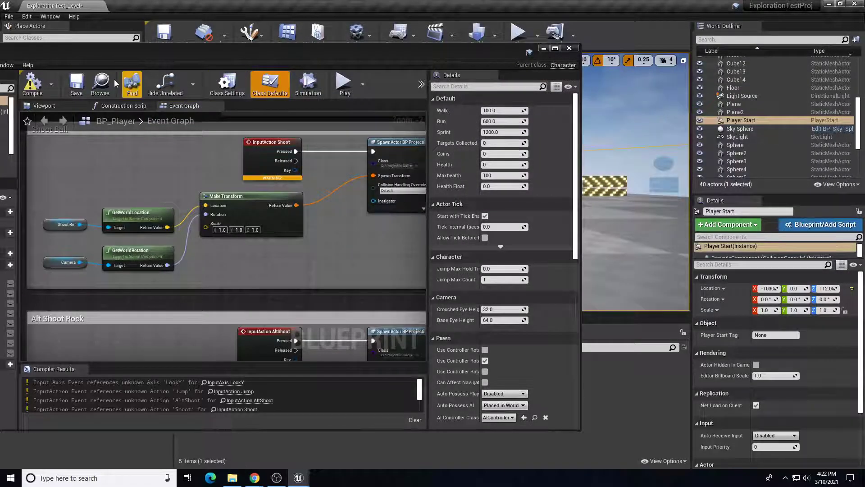
left_click(33, 84)
left_click_drag(247, 364, 235, 324)
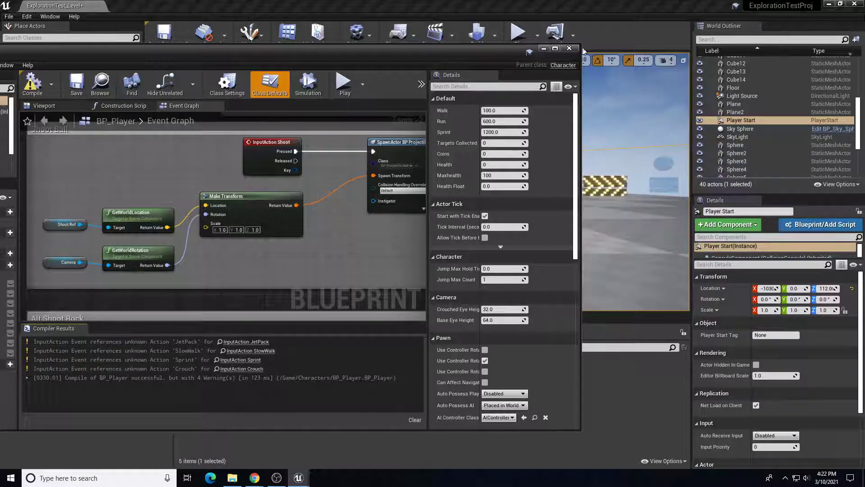
left_click(569, 49)
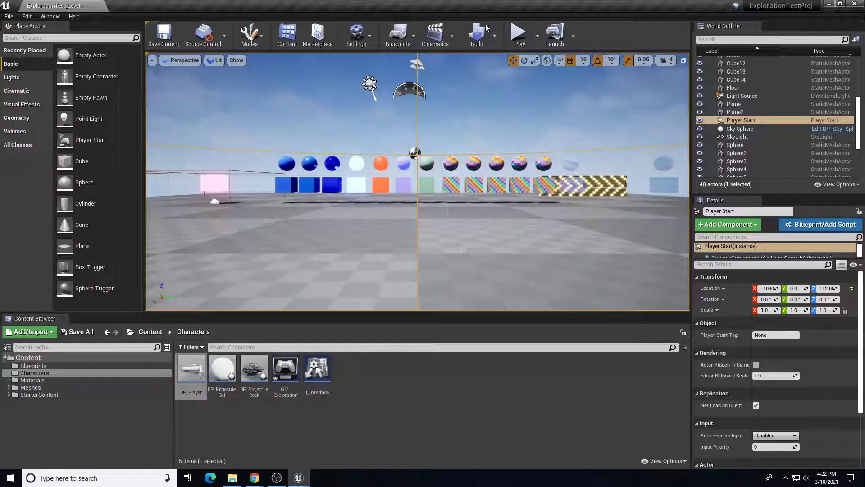
Play the level, fire ball and rock projectiles, then exit with Esc
left_click(518, 33)
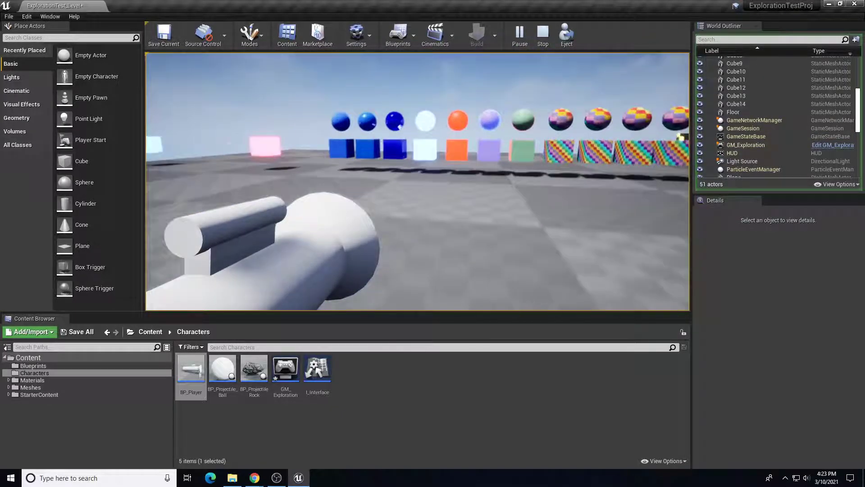
left_click(418, 181)
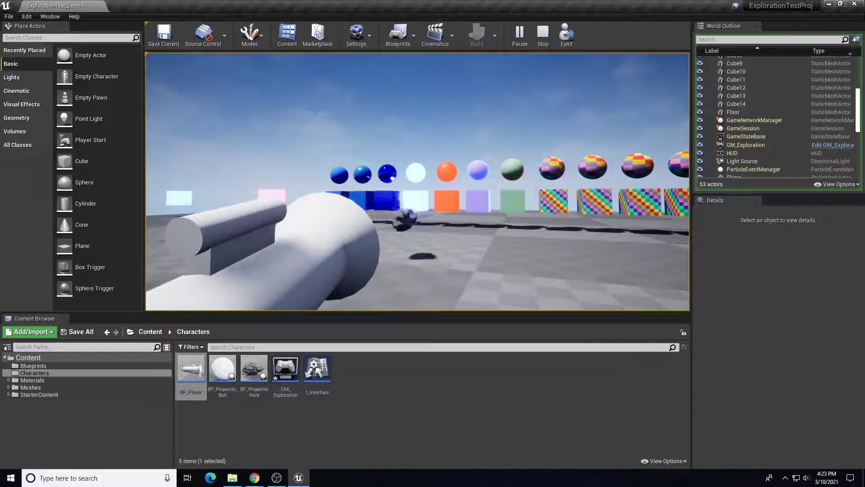
left_click(417, 181)
left_click(417, 181)
left_click(417, 181)
left_click(418, 181)
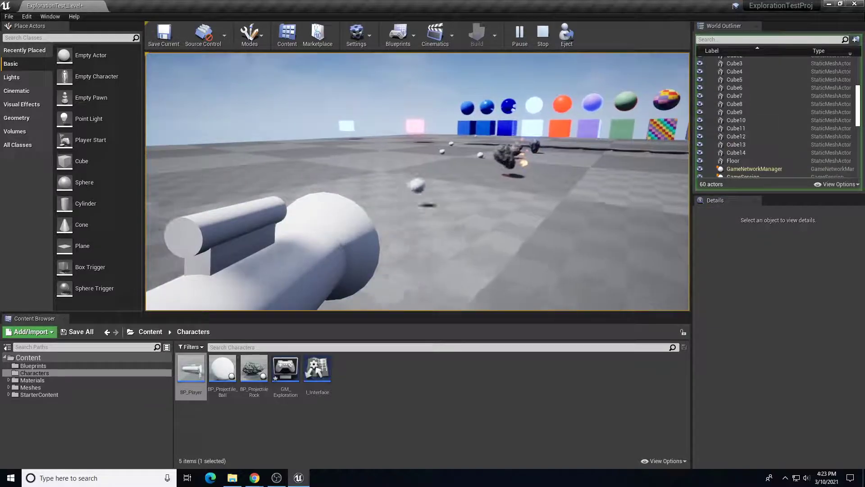
left_click(417, 182)
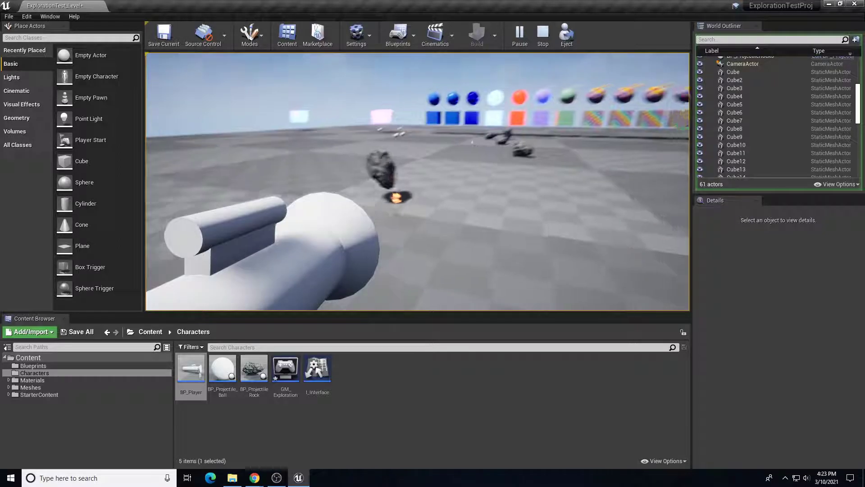
left_click(417, 181)
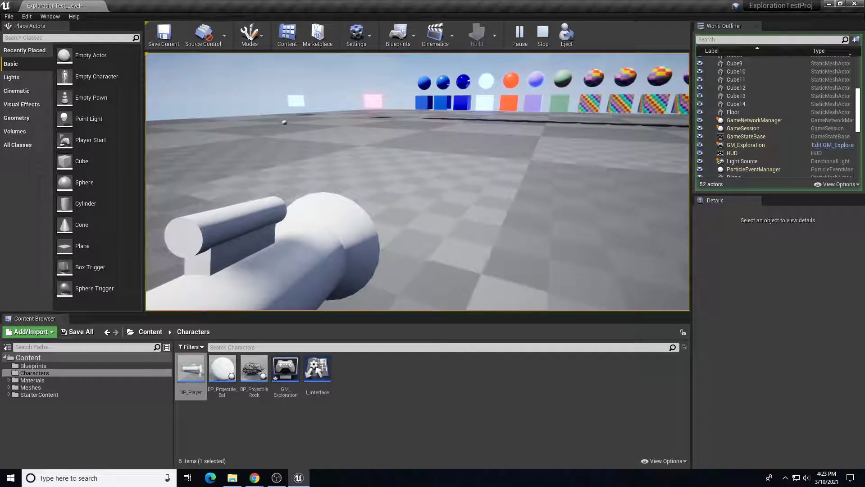
key("Escape")
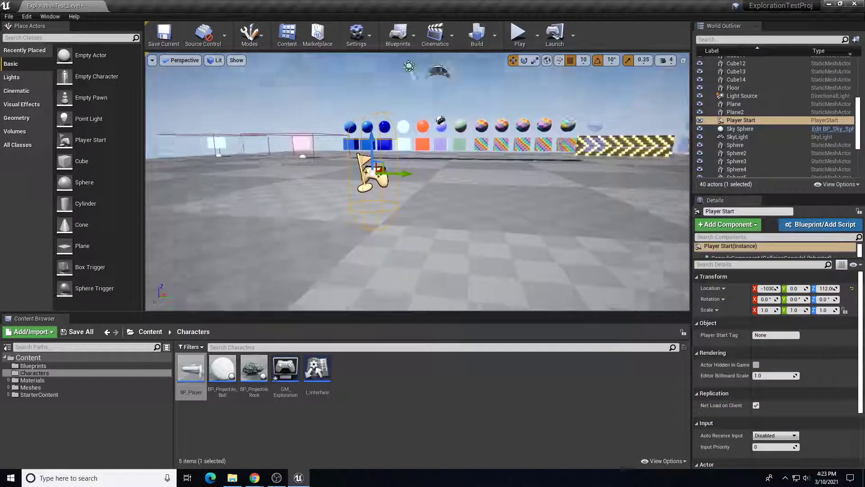
key("Down")
left_click_drag(471, 227, 471, 227)
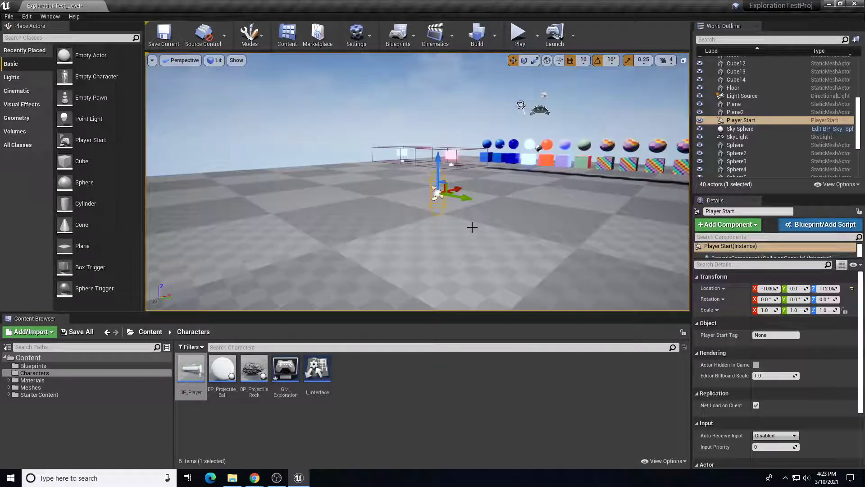